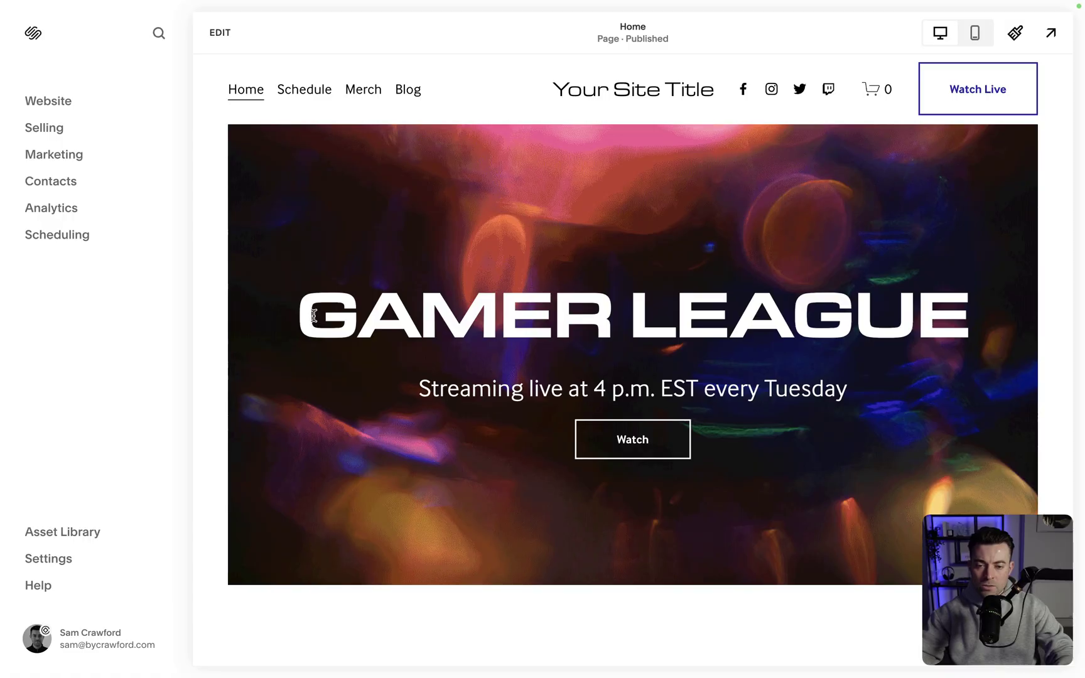
# Step: Select the word GAMER in the Home page heading, then clear the selection
pyautogui.moveTo(314, 316); pyautogui.dragTo(612, 316)
pyautogui.click(317, 170)
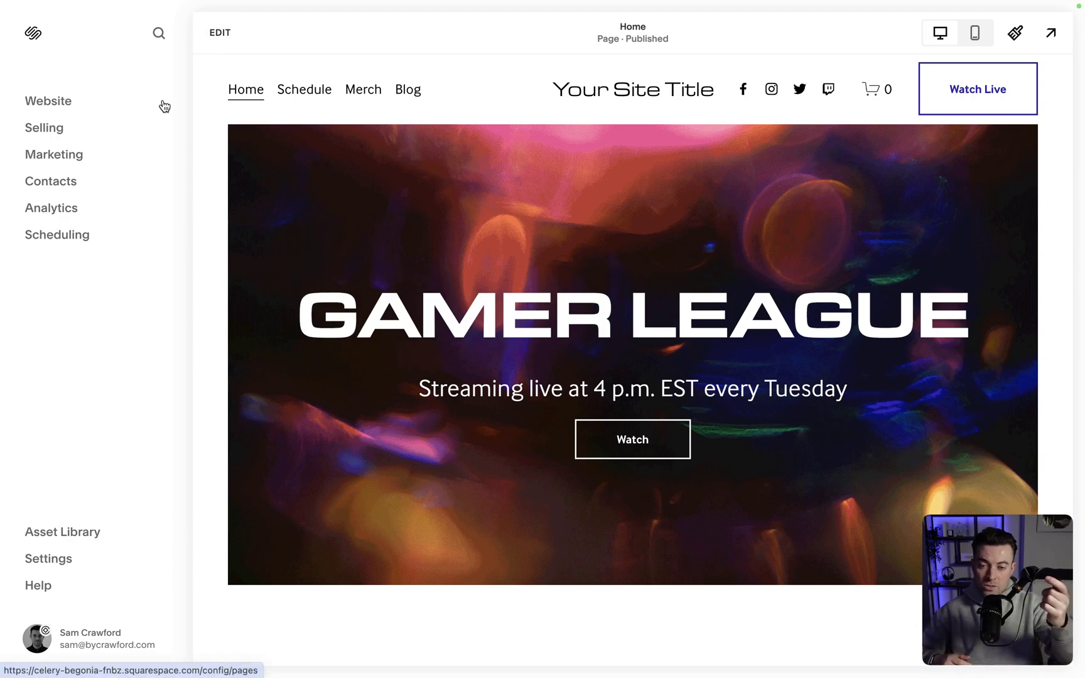
# Step: In the editor, select GAMER in the heading, add a highlight, and move its settings panel to the centre
pyautogui.click(214, 41)
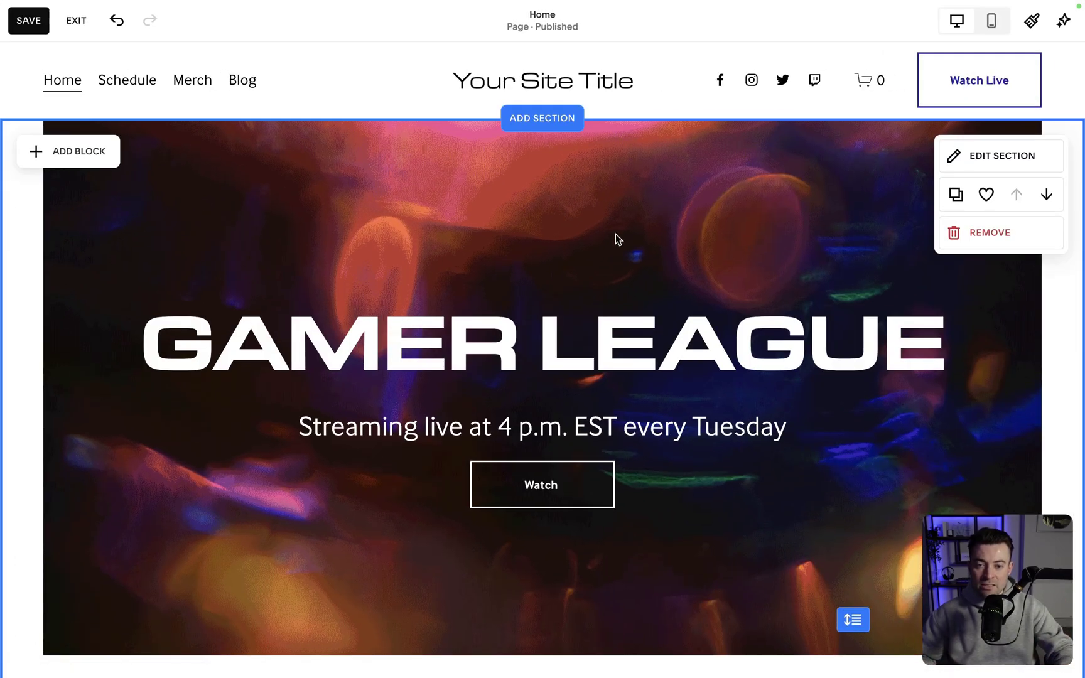
pyautogui.click(239, 339)
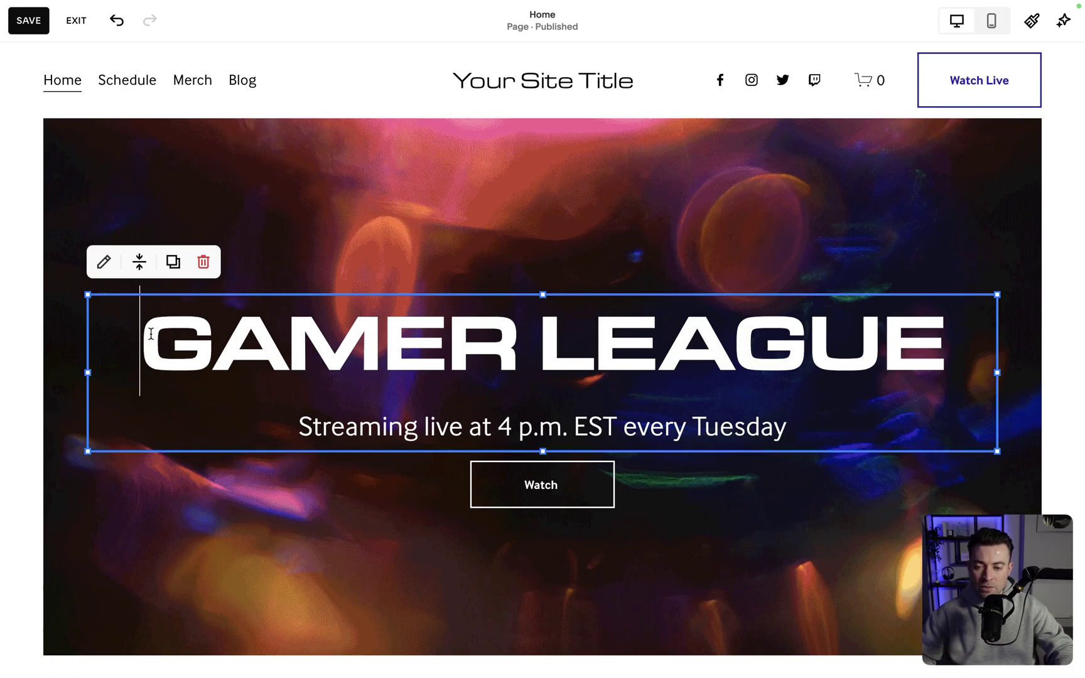
pyautogui.moveTo(151, 333); pyautogui.dragTo(502, 347)
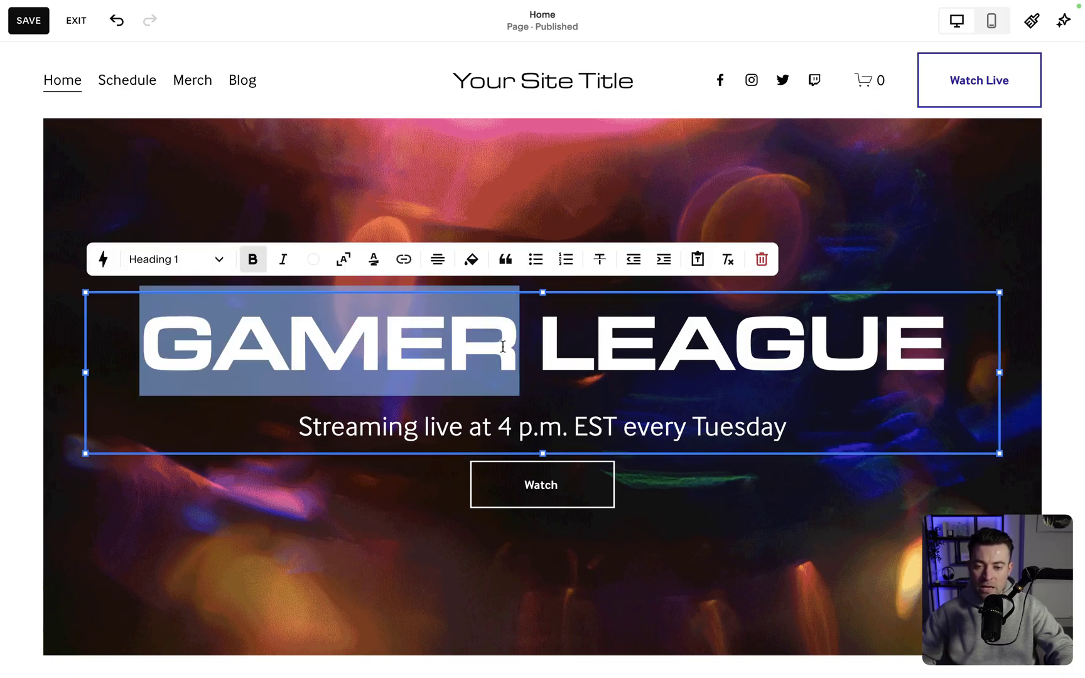
pyautogui.click(373, 264)
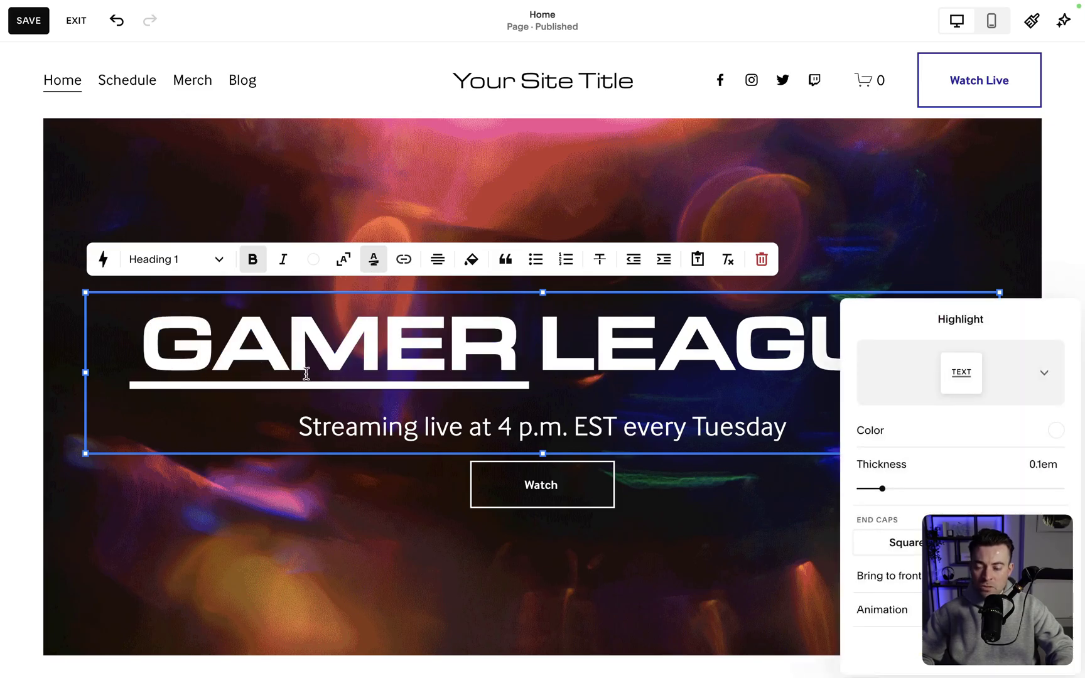
pyautogui.moveTo(970, 321); pyautogui.dragTo(630, 233)
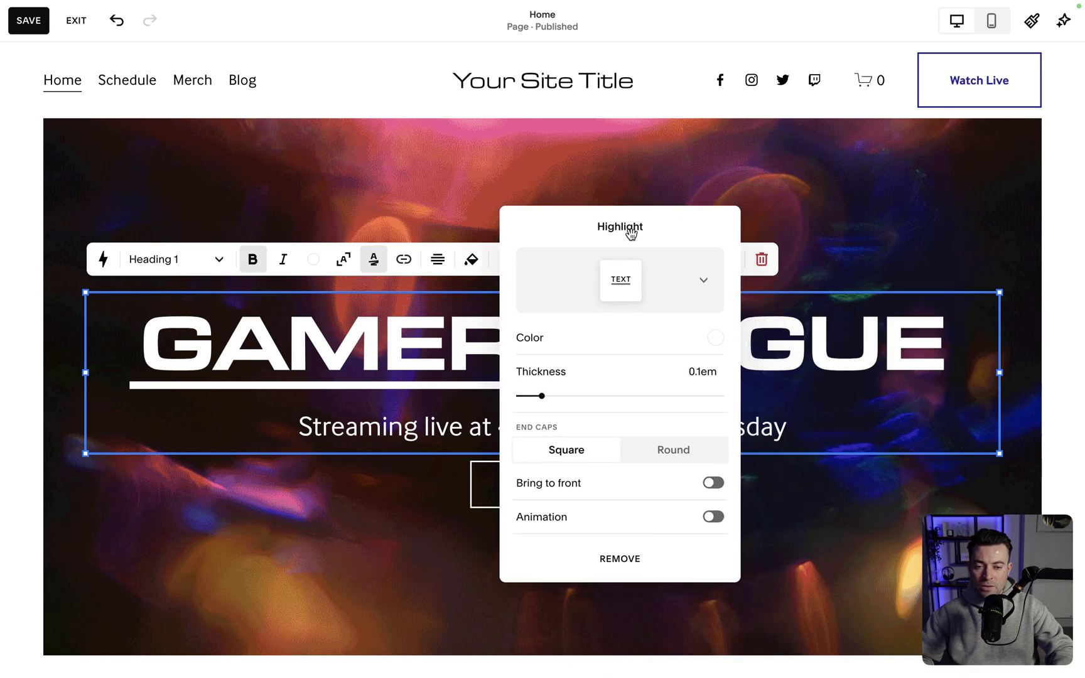
# Step: Try curved, double and block highlight styles on GAMER, and set the highlight colour to blue
pyautogui.click(648, 285)
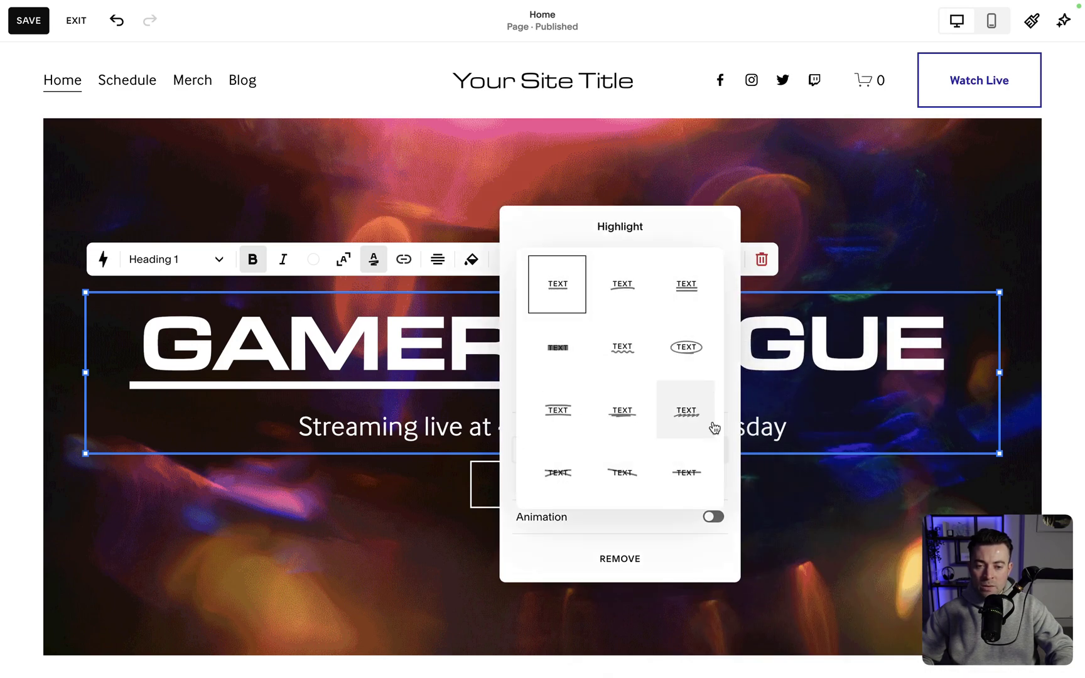
pyautogui.click(622, 283)
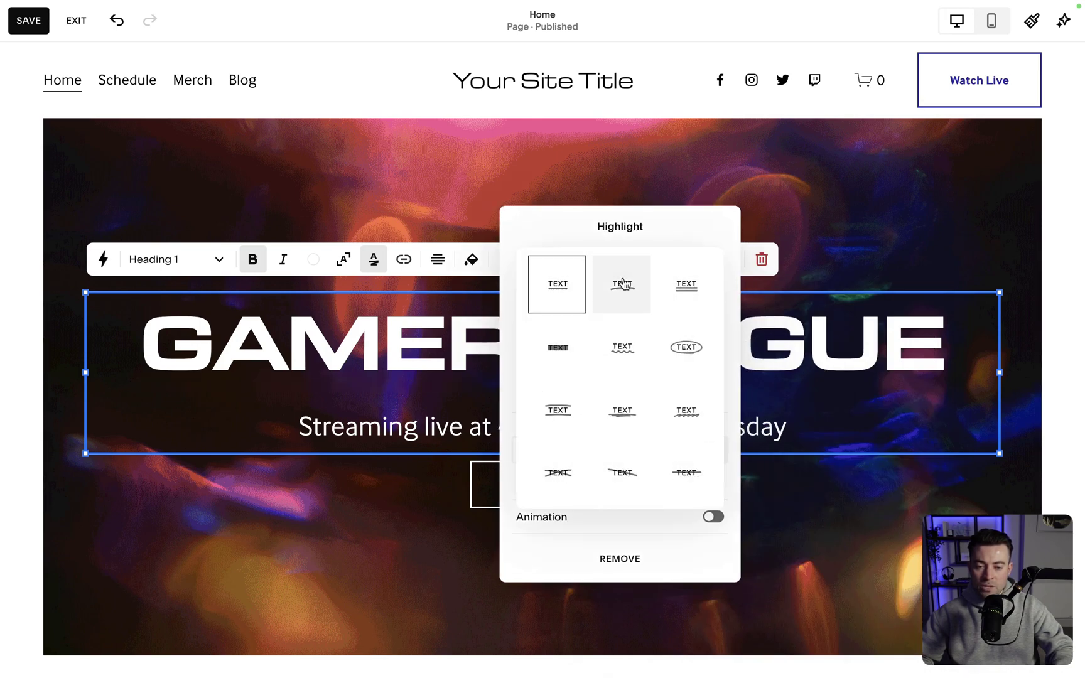
pyautogui.click(559, 294)
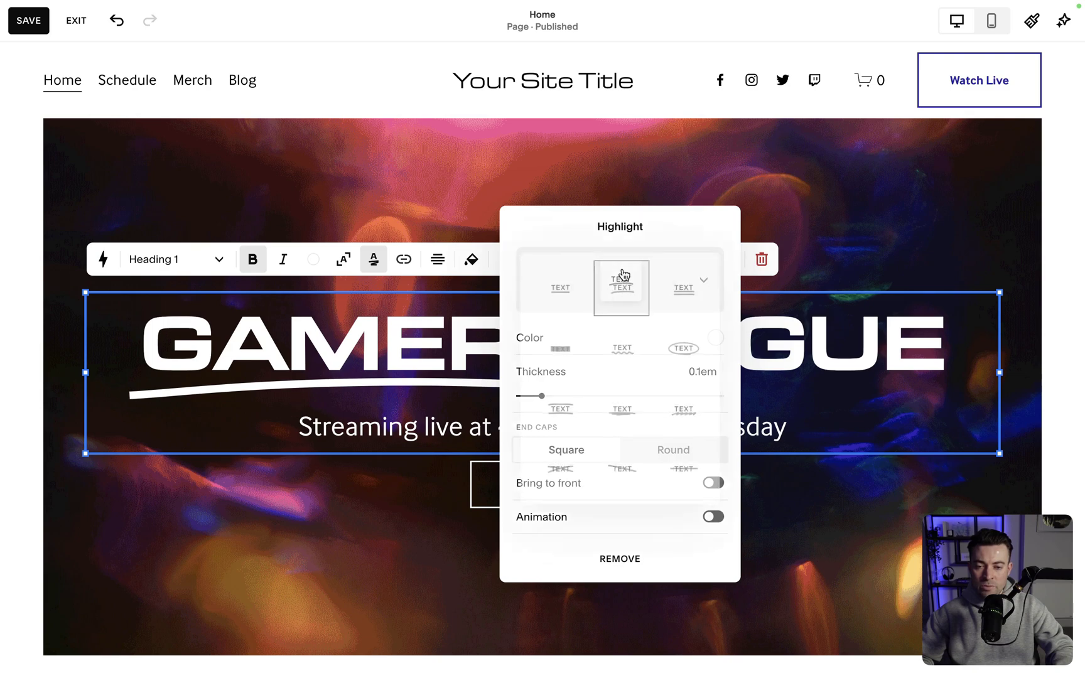
pyautogui.click(702, 305)
pyautogui.click(651, 294)
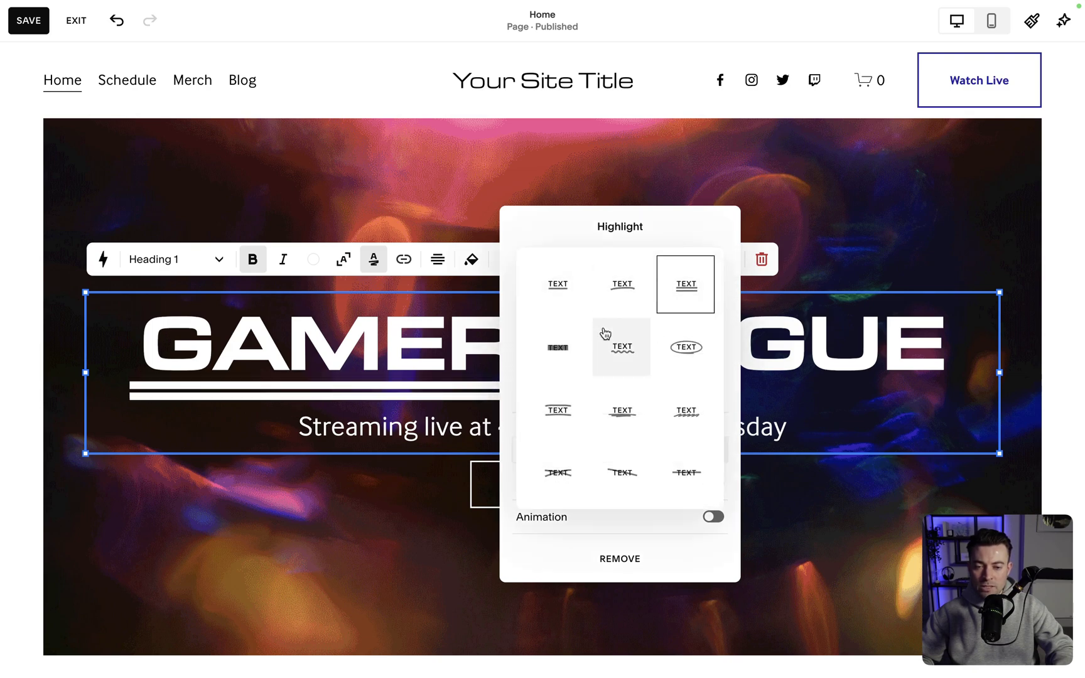
pyautogui.click(560, 364)
pyautogui.click(713, 336)
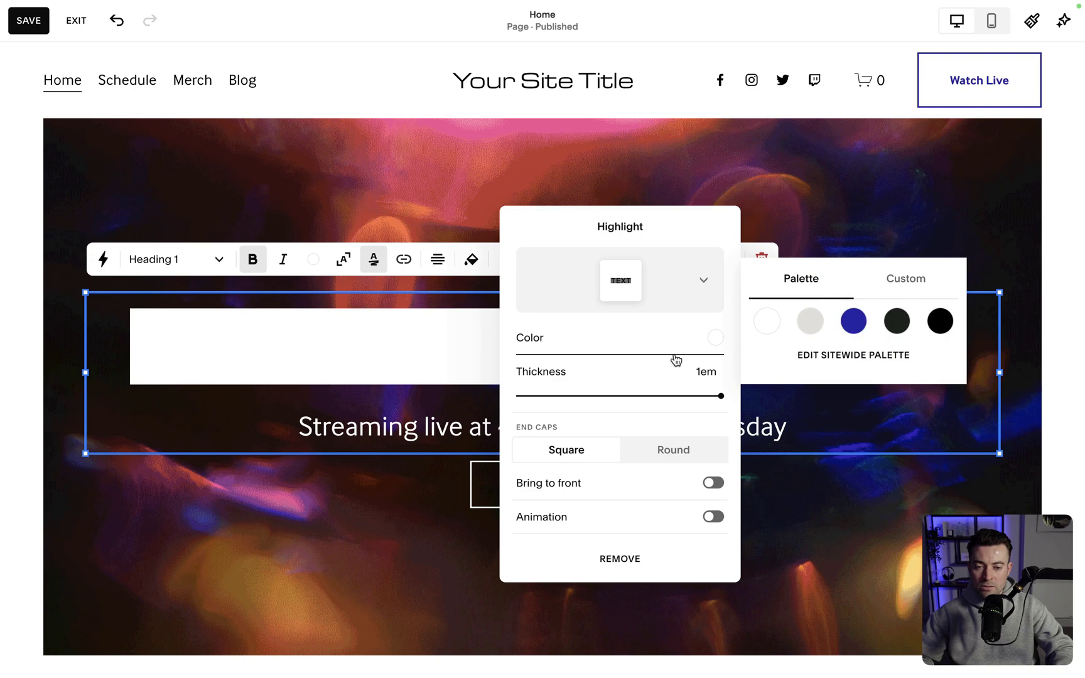
pyautogui.click(853, 320)
# Step: Try wavy, oval, above-and-below, and brush-stroke highlight styles on GAMER
pyautogui.click(589, 278)
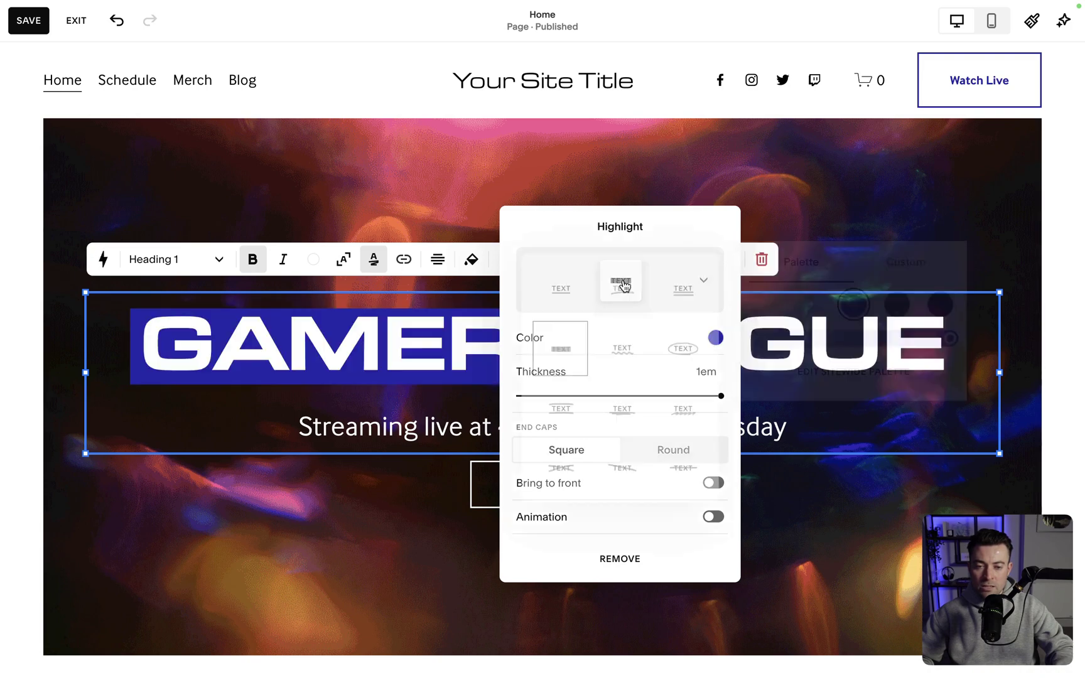
pyautogui.click(621, 347)
pyautogui.click(641, 271)
pyautogui.click(698, 348)
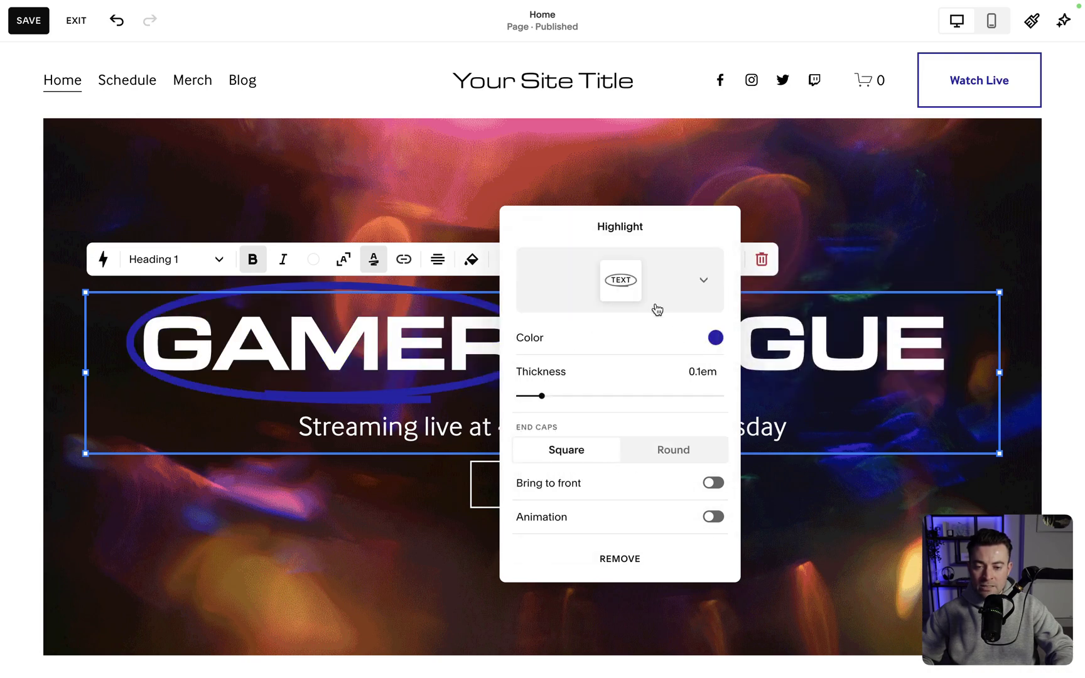
pyautogui.click(650, 301)
pyautogui.click(562, 411)
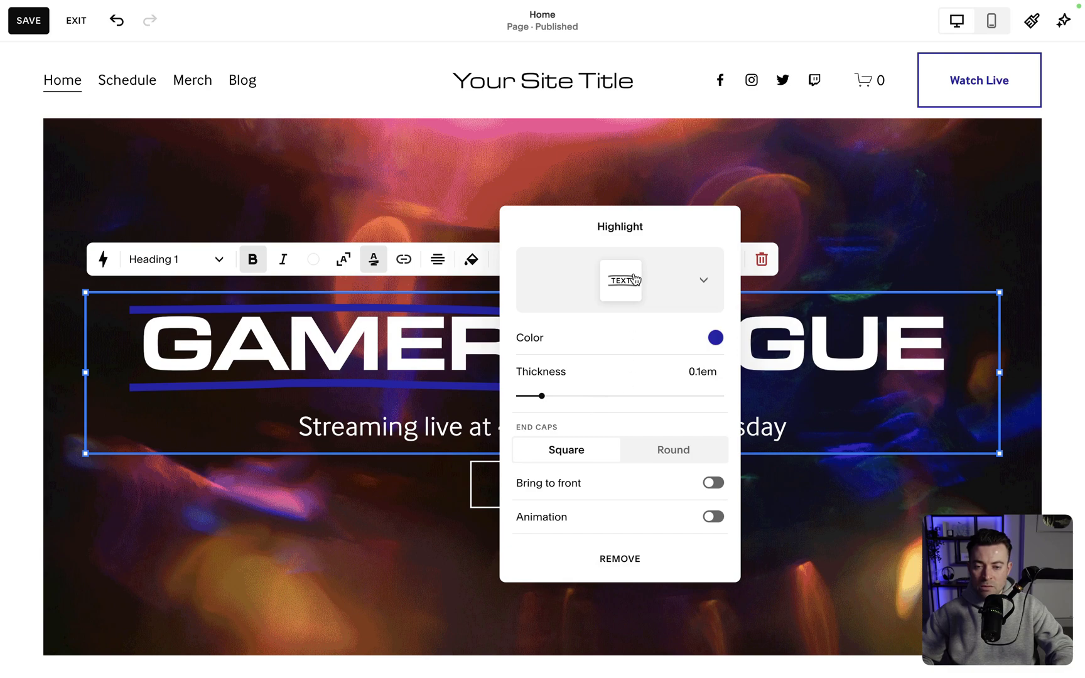
pyautogui.click(636, 291)
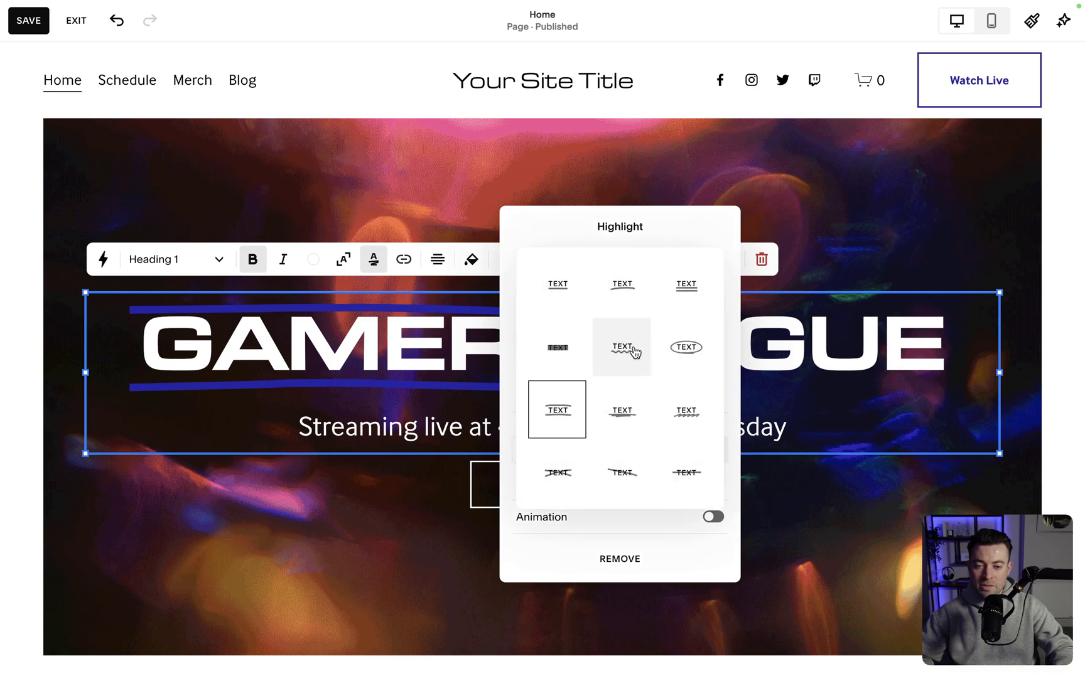
pyautogui.click(631, 398)
pyautogui.click(653, 283)
pyautogui.click(686, 410)
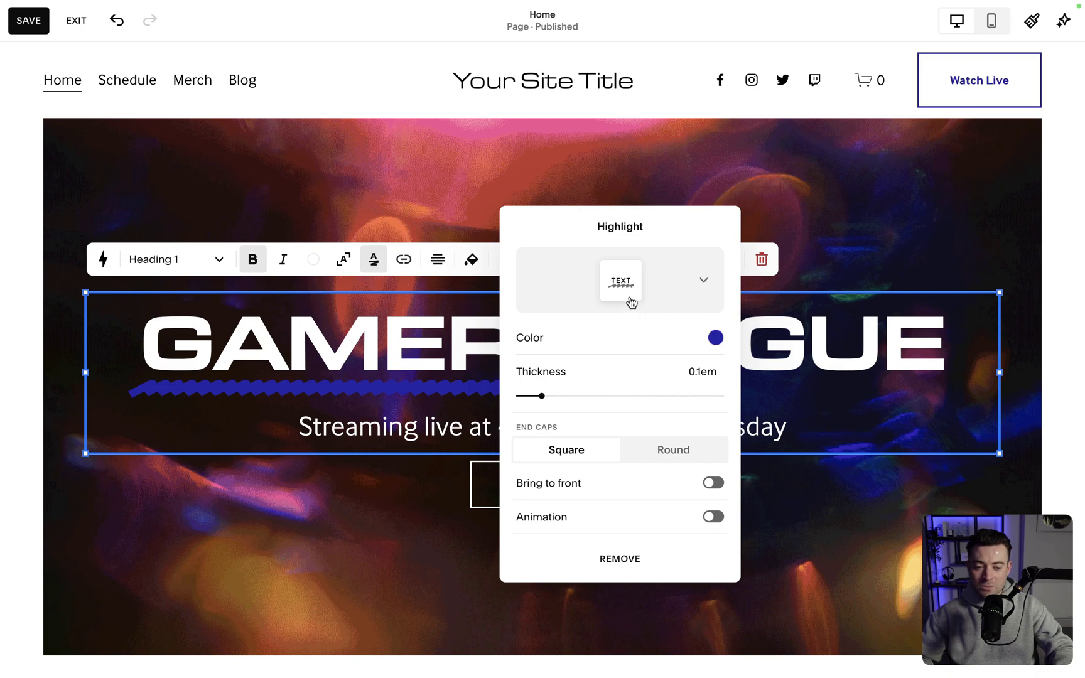
# Step: Try the cross-out and strike-through styles and toggle front/back, then settle on the oval style
pyautogui.click(631, 303)
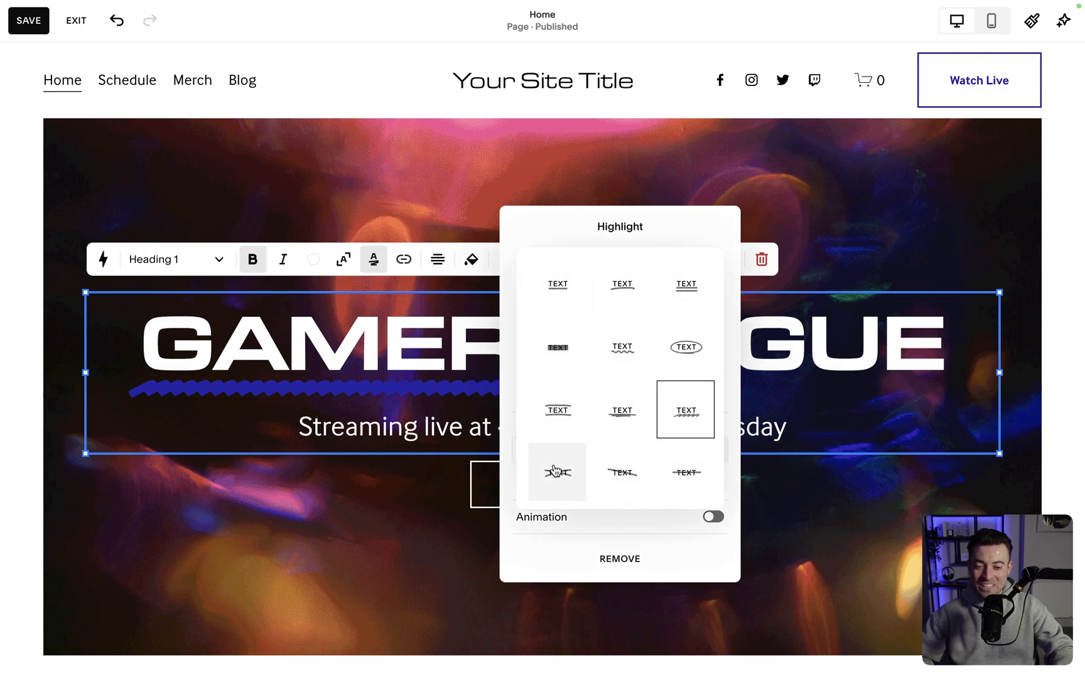
pyautogui.click(556, 471)
pyautogui.click(666, 272)
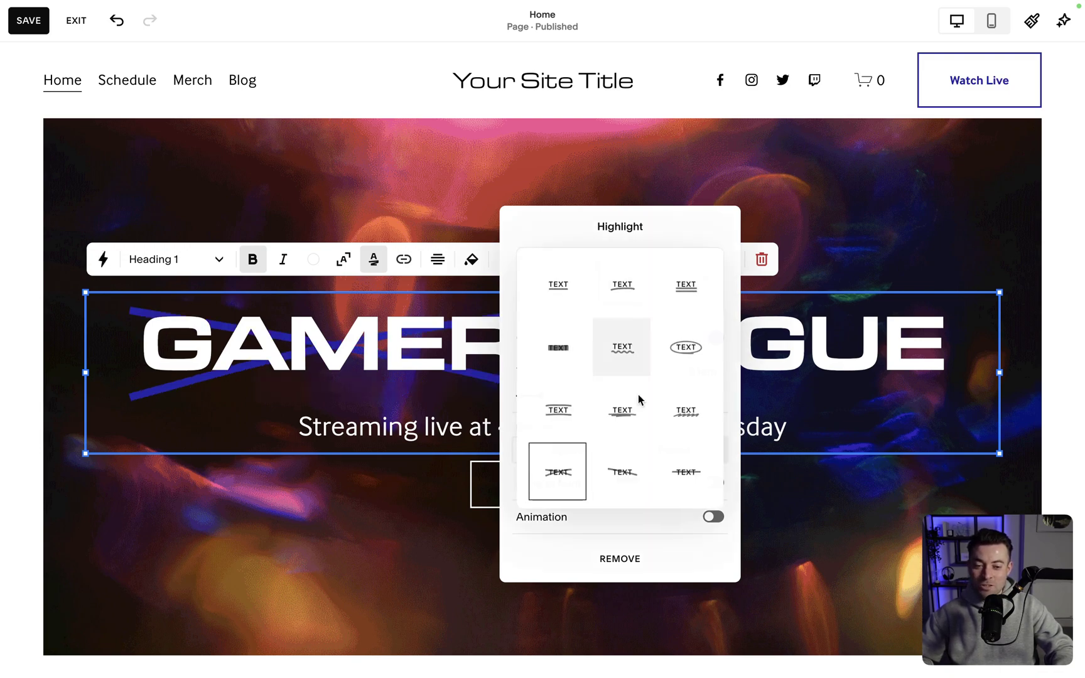
pyautogui.click(625, 480)
pyautogui.click(639, 305)
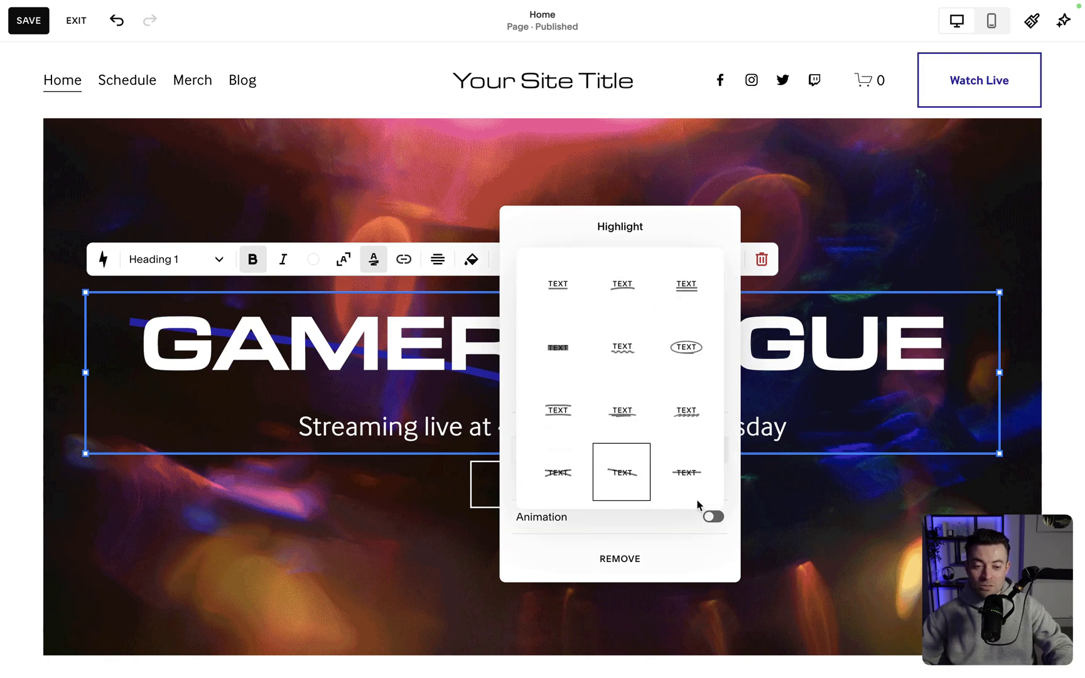
pyautogui.click(685, 482)
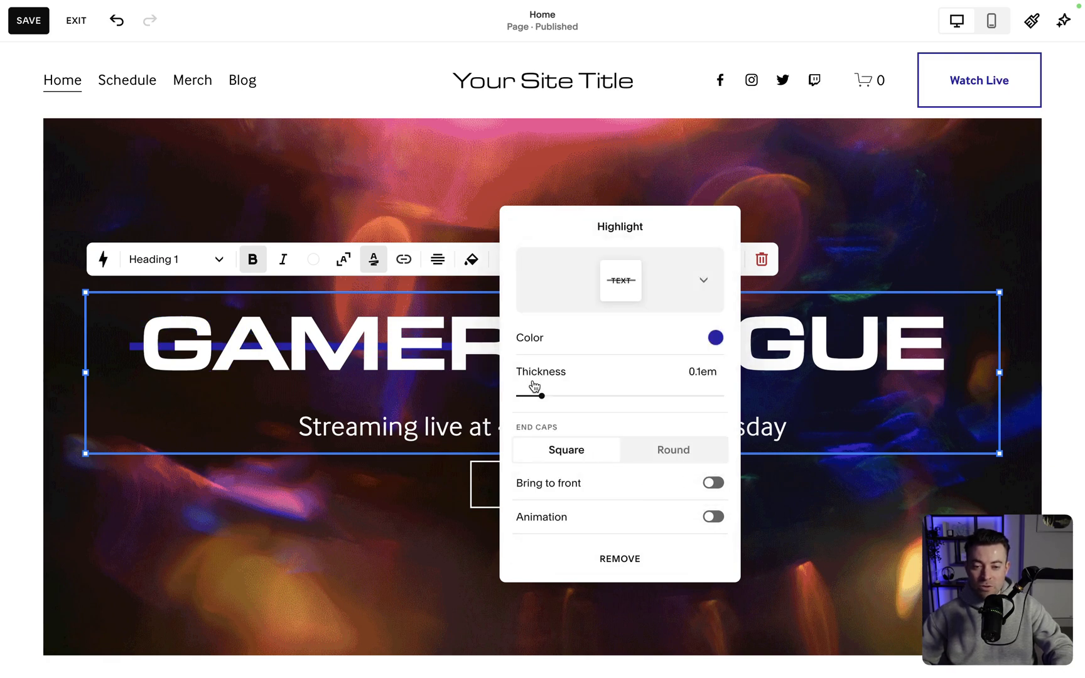
pyautogui.click(712, 482)
pyautogui.click(711, 482)
pyautogui.click(670, 304)
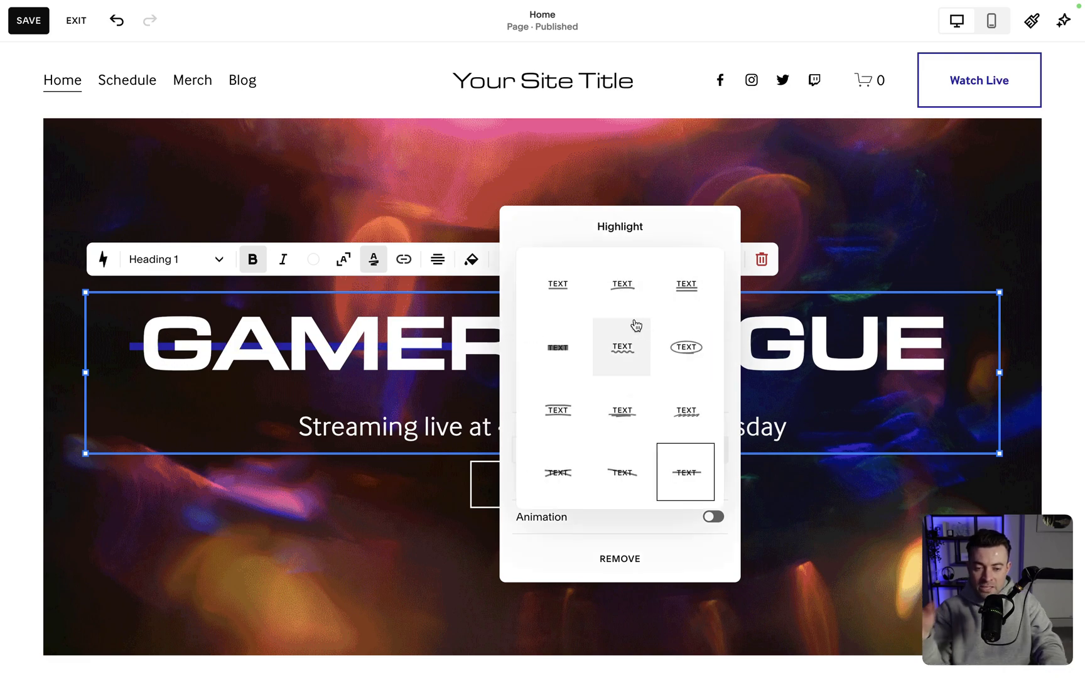
pyautogui.click(682, 364)
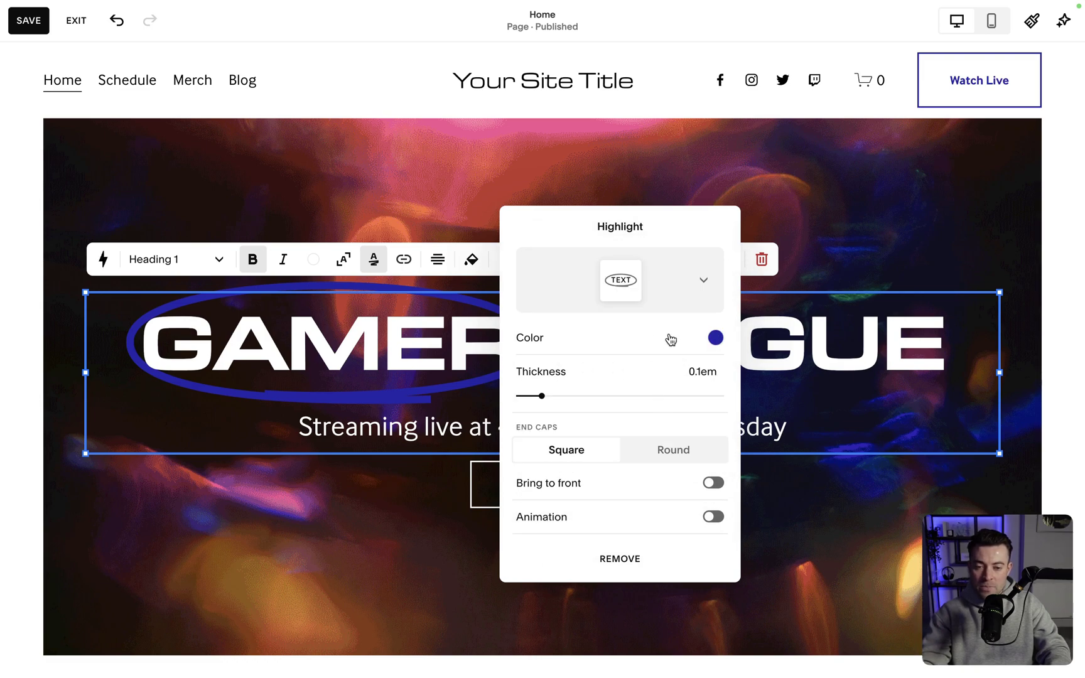
# Step: Try the preset swatches and a mostly transparent custom red on the oval highlight
pyautogui.click(715, 339)
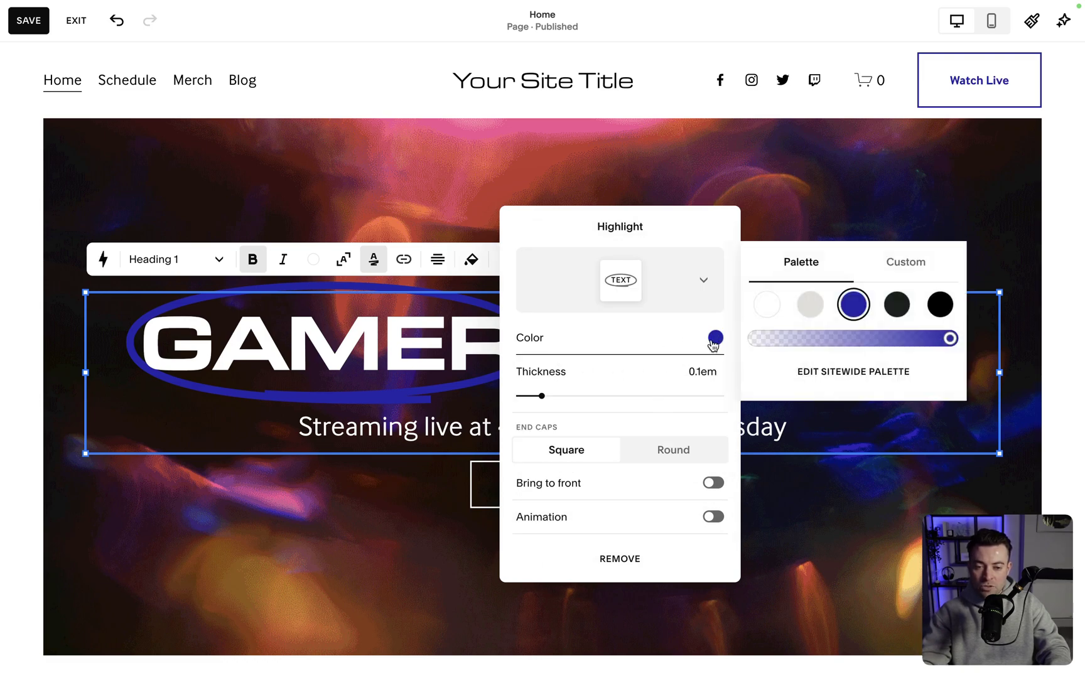
pyautogui.click(808, 305)
pyautogui.click(772, 310)
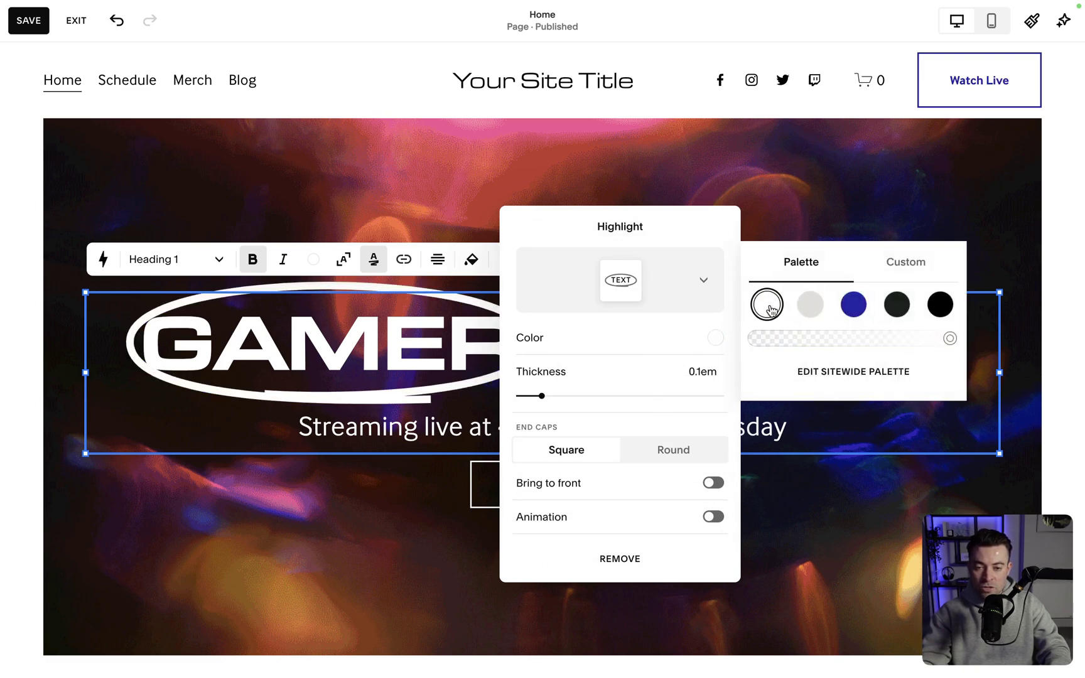
pyautogui.click(810, 307)
pyautogui.click(853, 304)
pyautogui.click(897, 305)
pyautogui.click(934, 306)
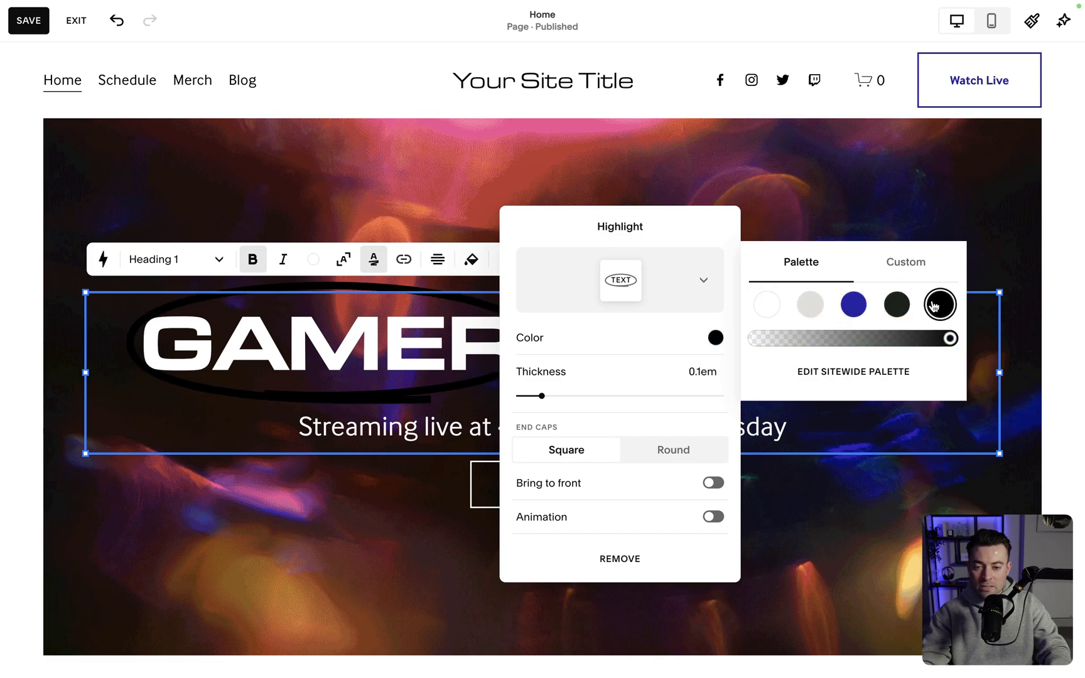
pyautogui.click(907, 264)
pyautogui.click(895, 284)
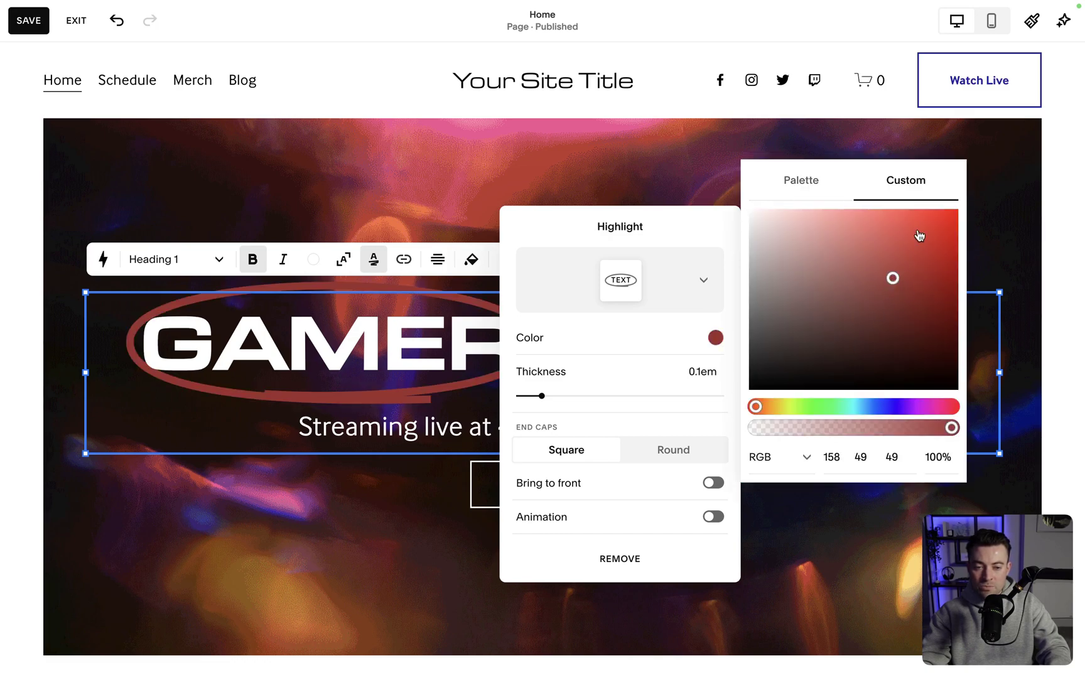
pyautogui.click(928, 218)
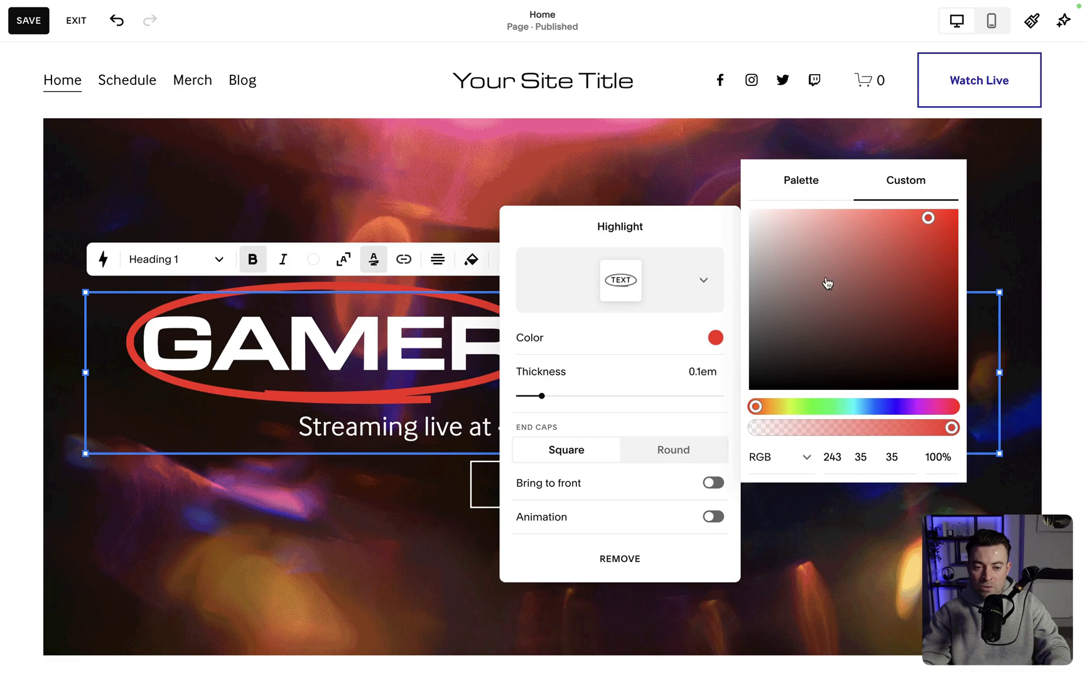
pyautogui.click(814, 434)
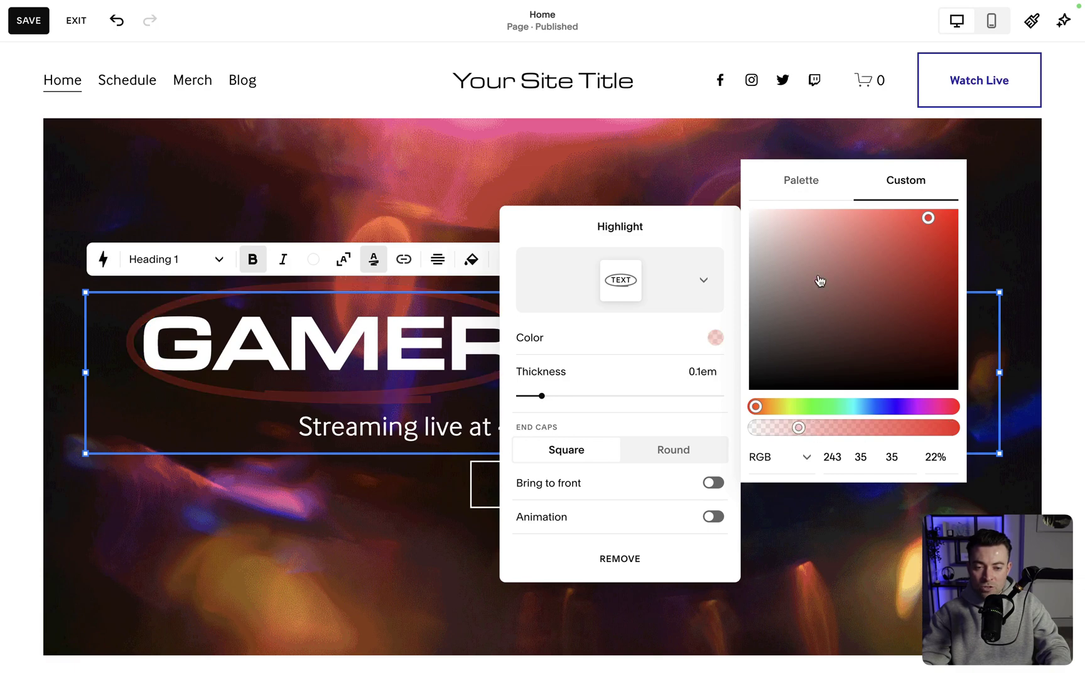
pyautogui.click(792, 177)
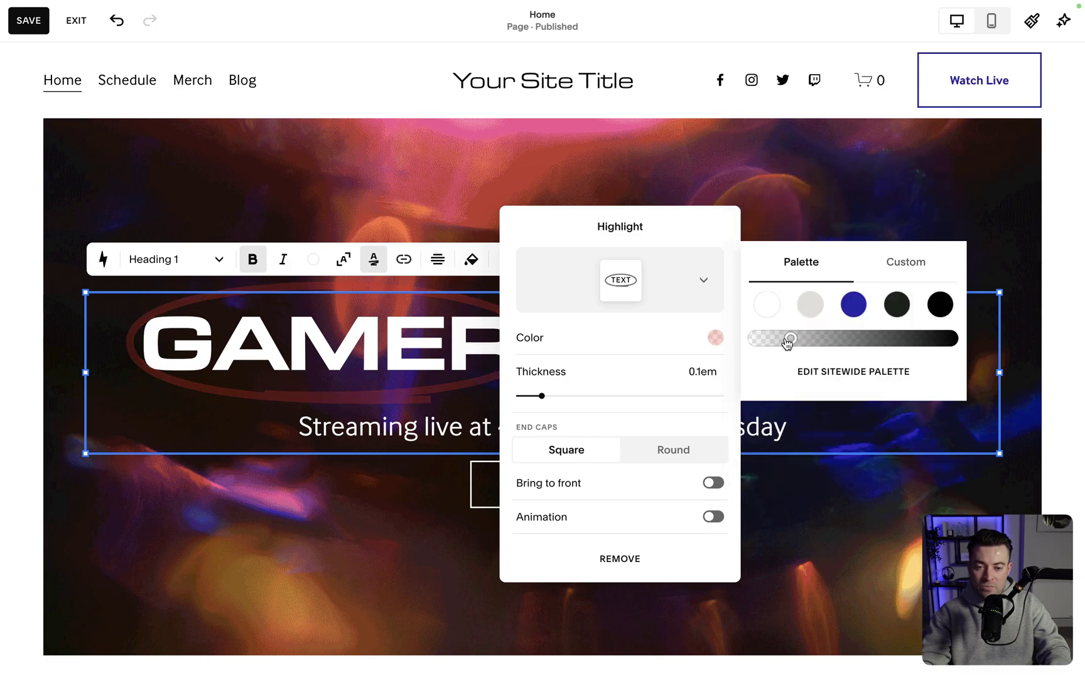
# Step: Set the oval highlight to the palette blue at full opacity
pyautogui.click(810, 305)
pyautogui.click(767, 304)
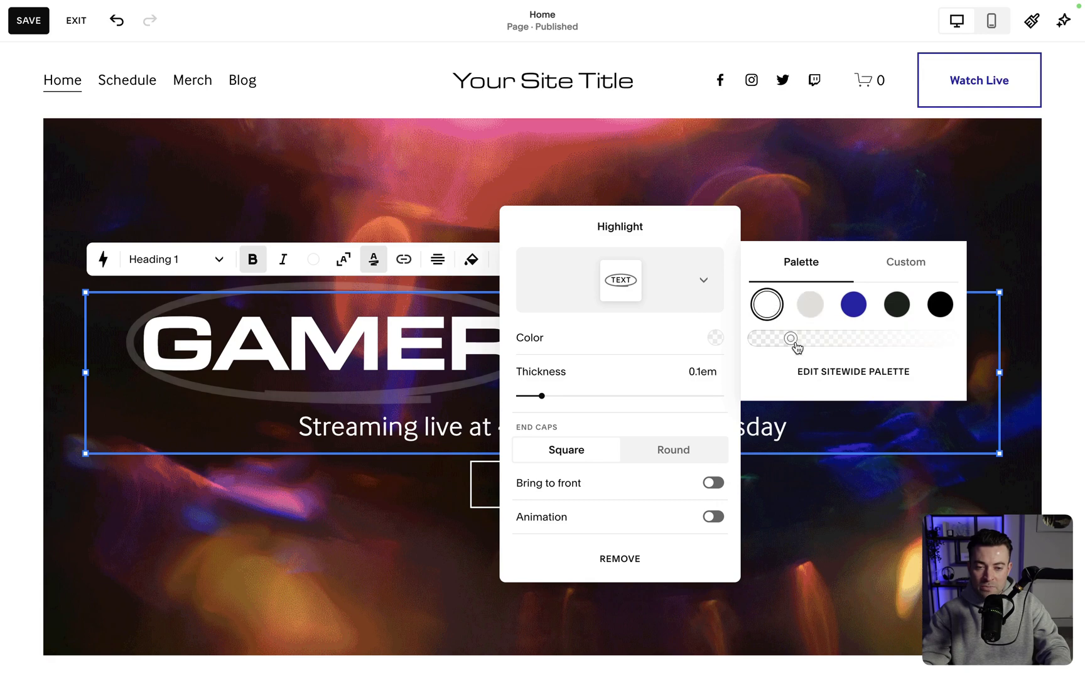
pyautogui.click(845, 338)
pyautogui.click(850, 304)
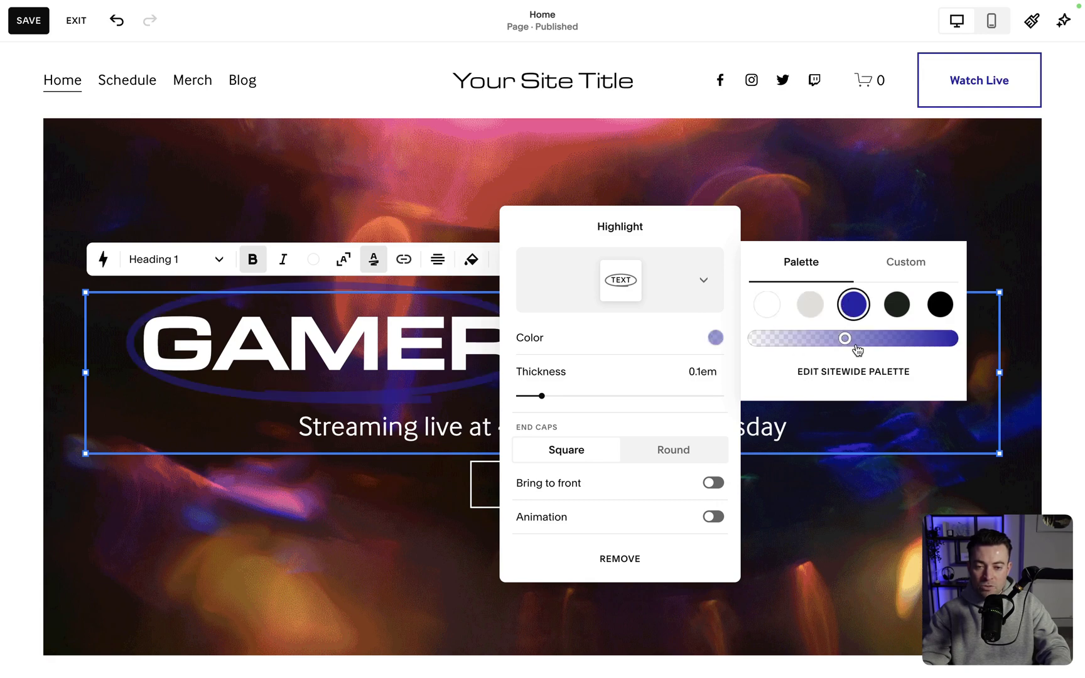
pyautogui.moveTo(855, 345); pyautogui.dragTo(970, 340)
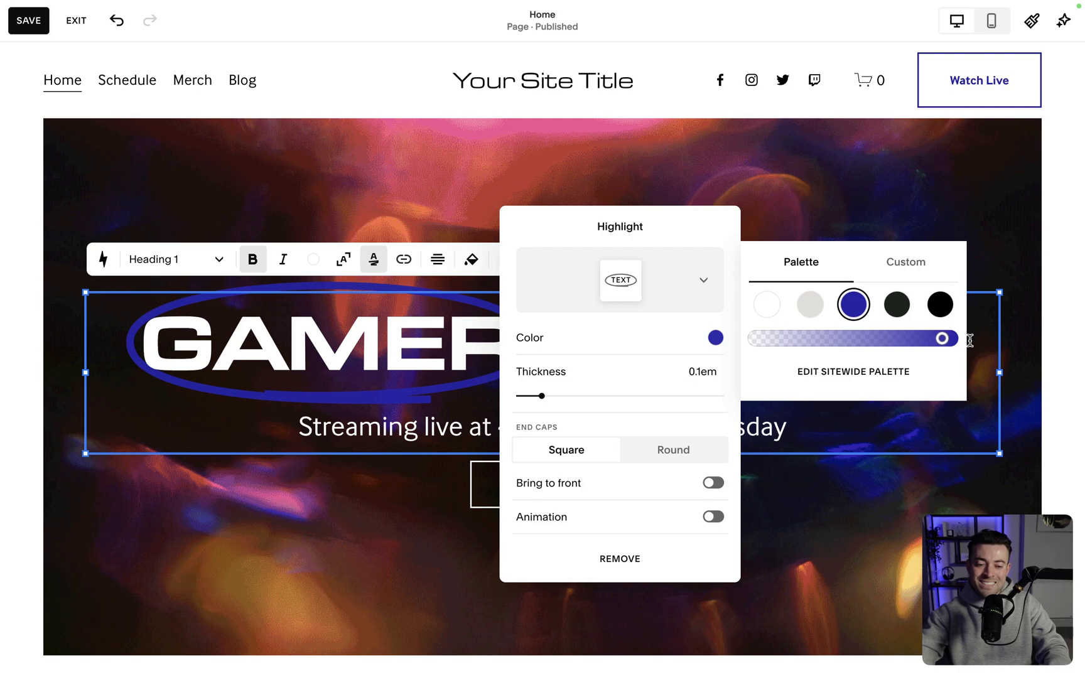
# Step: Thin the highlight to 0.05em, trying rounded ends before keeping square end caps
pyautogui.moveTo(545, 392); pyautogui.dragTo(515, 410)
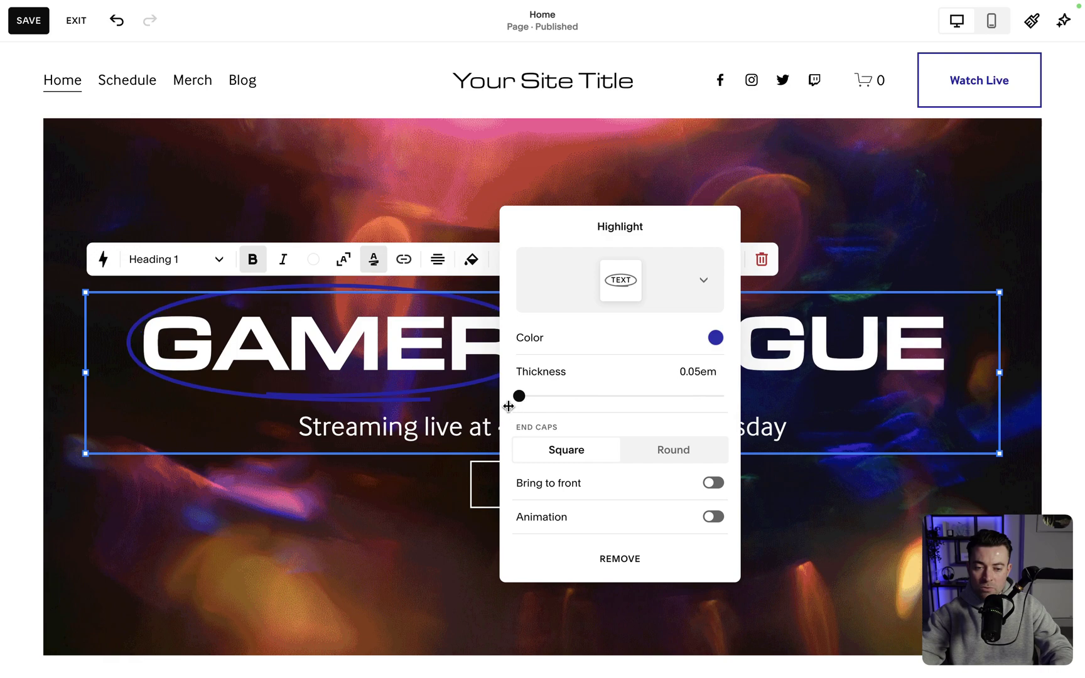
pyautogui.scroll(-1, 634, 422)
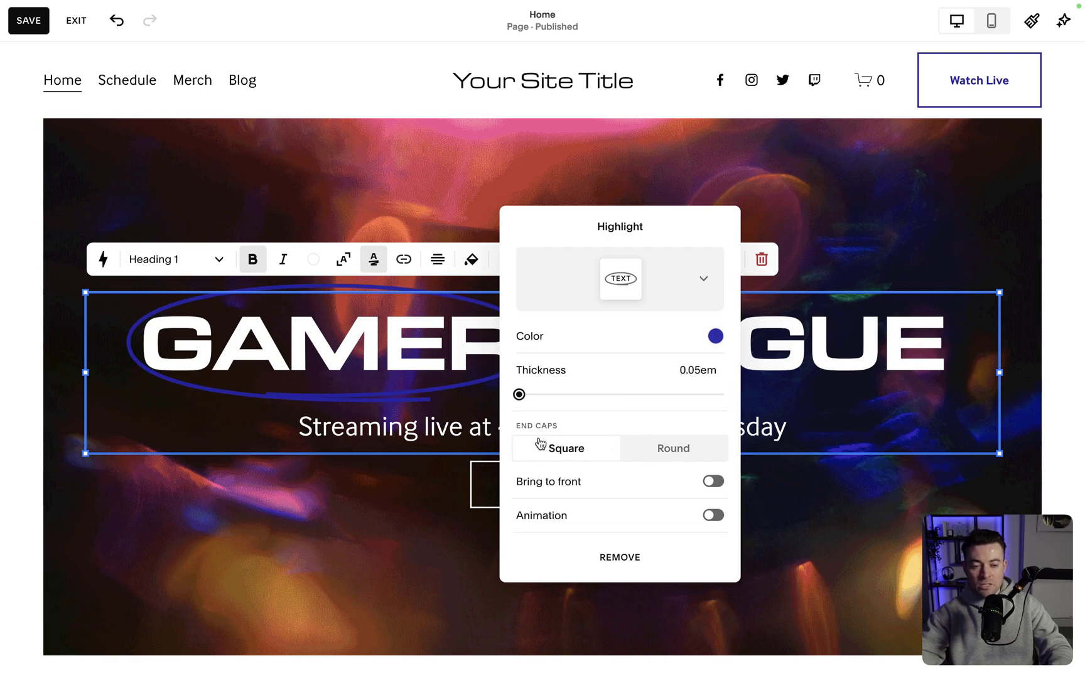
pyautogui.click(687, 444)
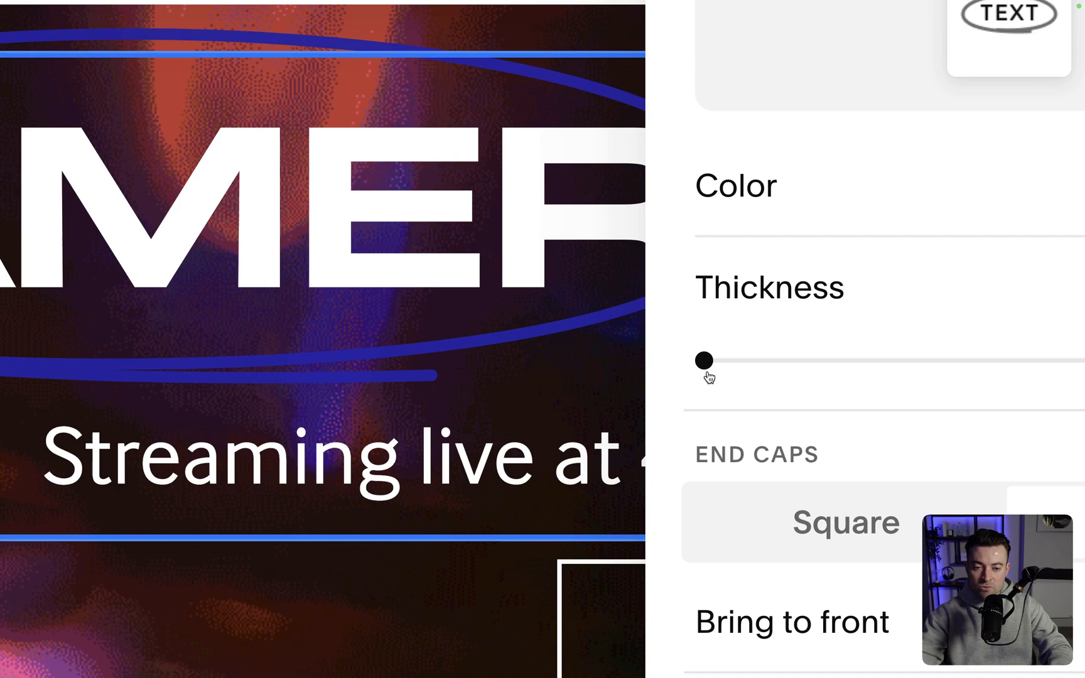
pyautogui.click(805, 531)
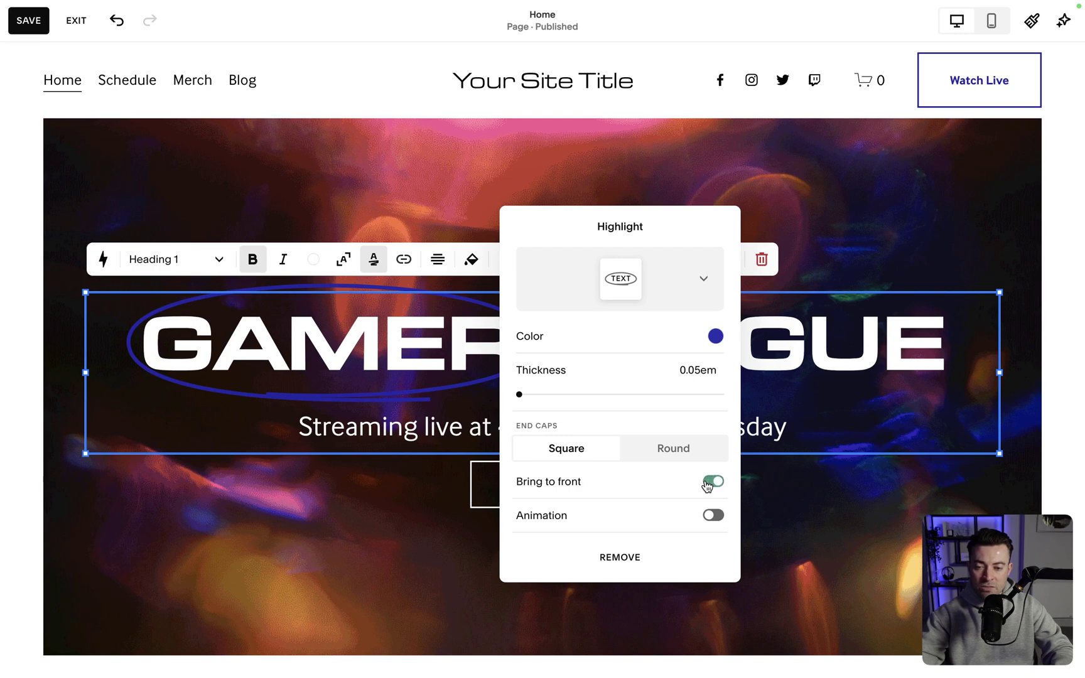
# Step: Reselect GAMER and turn on Bring to front so the blue oval sits in front of the text
pyautogui.click(721, 494)
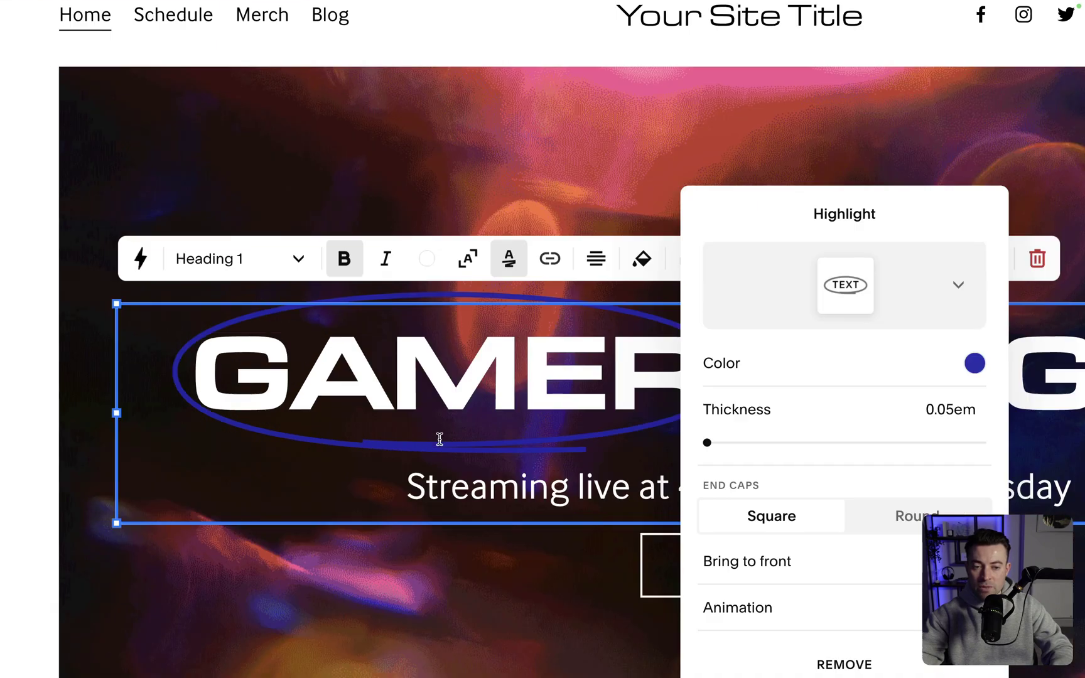
pyautogui.click(358, 408)
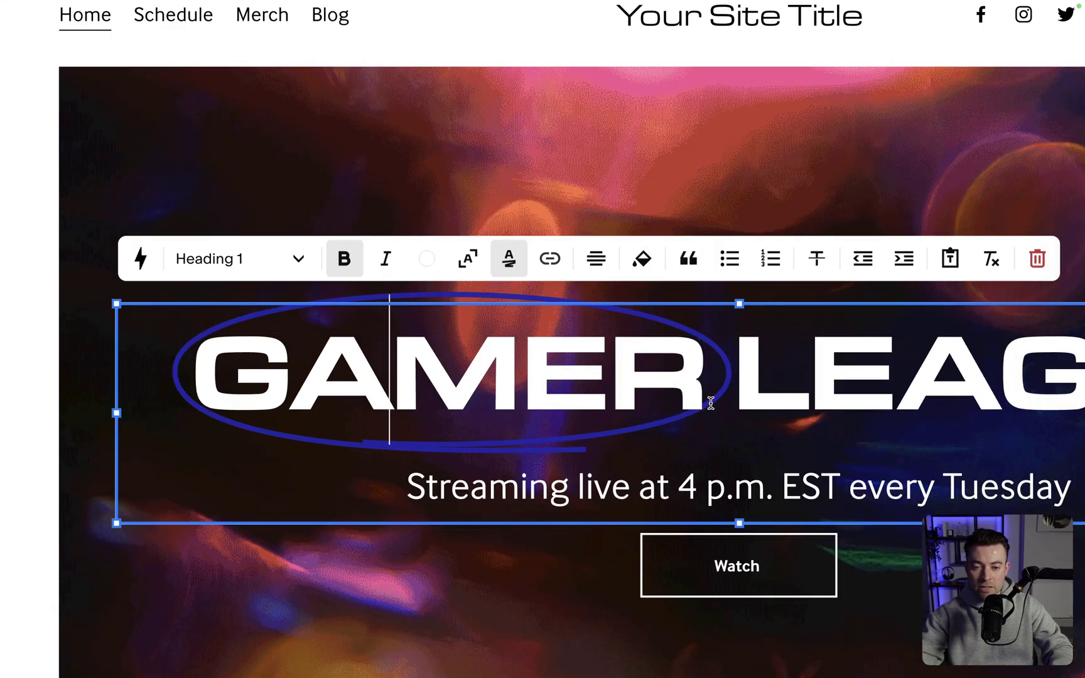
pyautogui.doubleClick(526, 373)
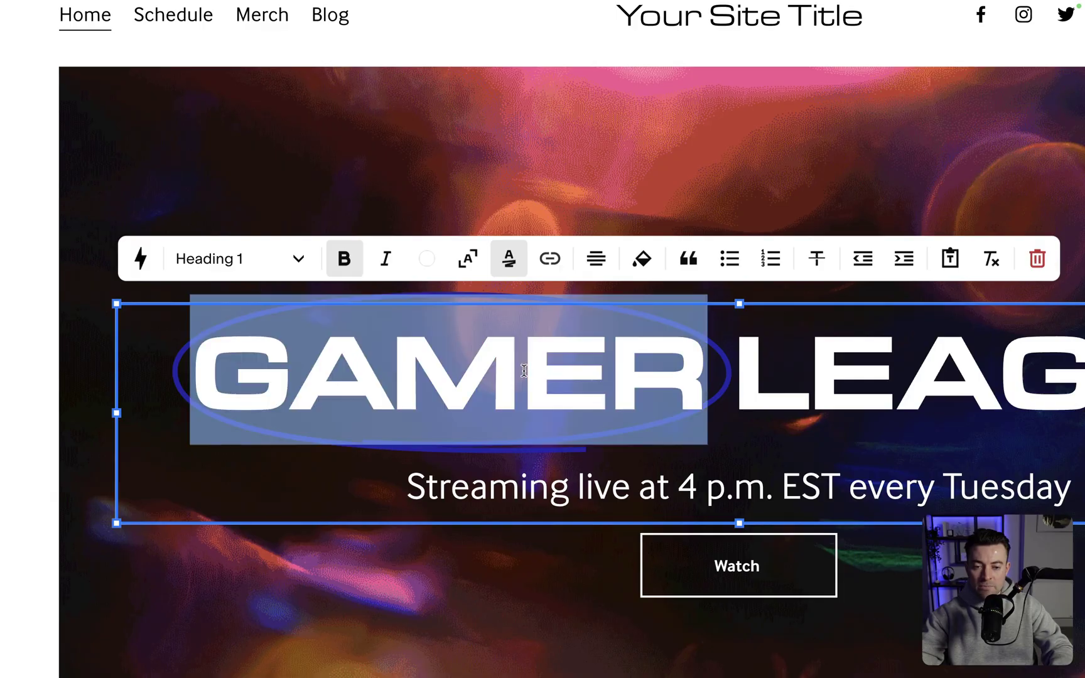
pyautogui.scroll(-1, 917, 427)
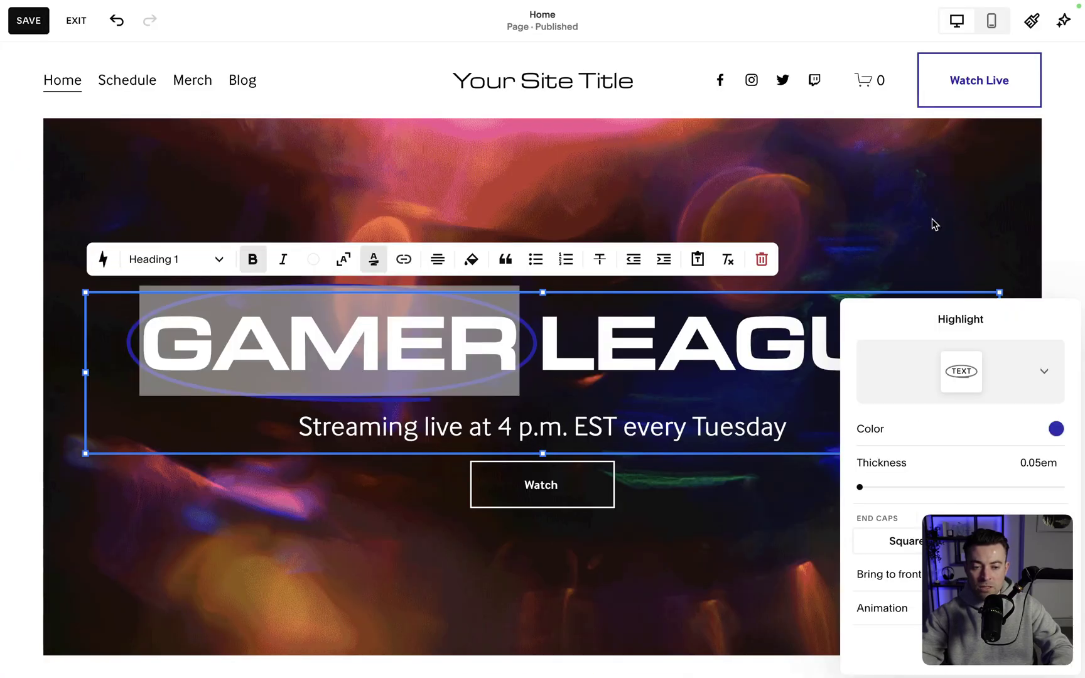
pyautogui.click(818, 457)
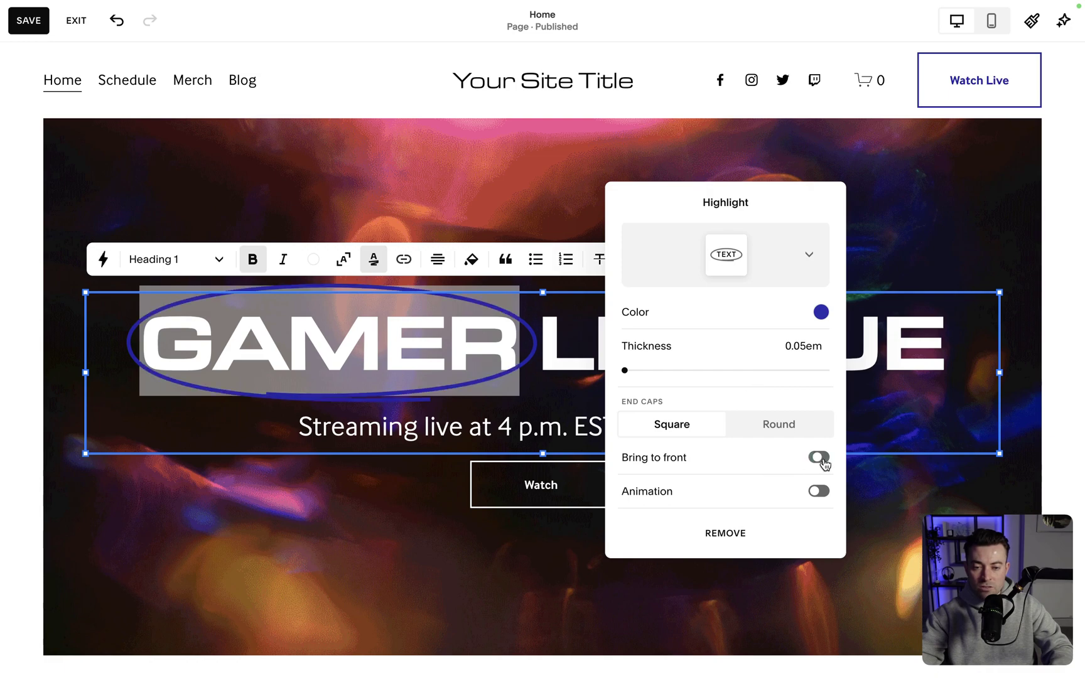
pyautogui.click(386, 528)
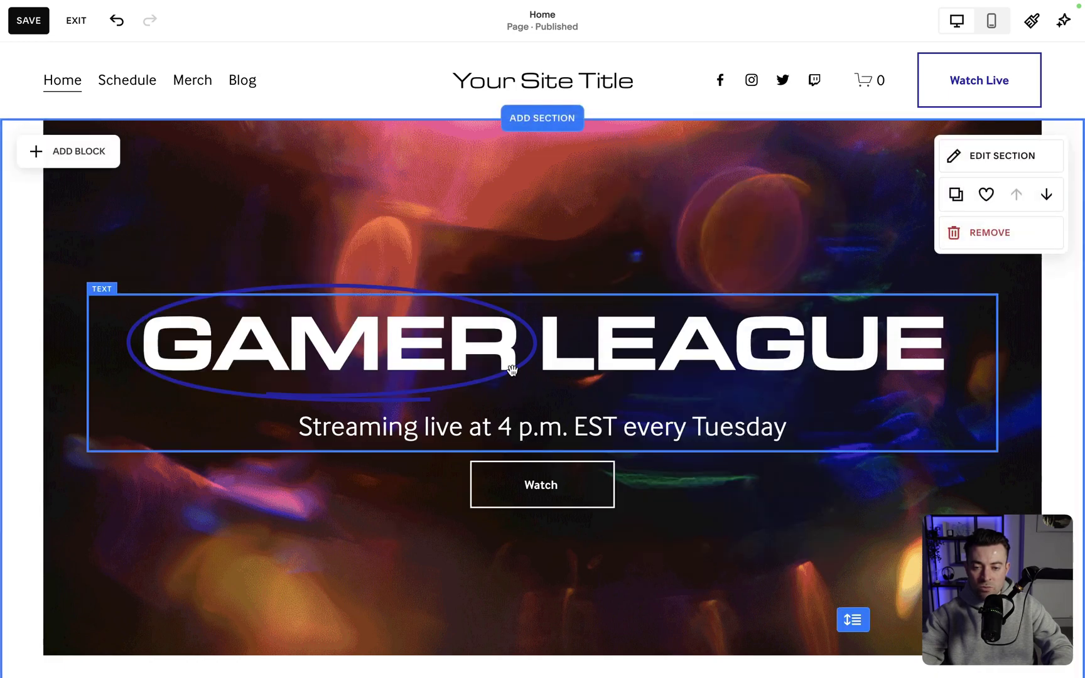
pyautogui.doubleClick(457, 356)
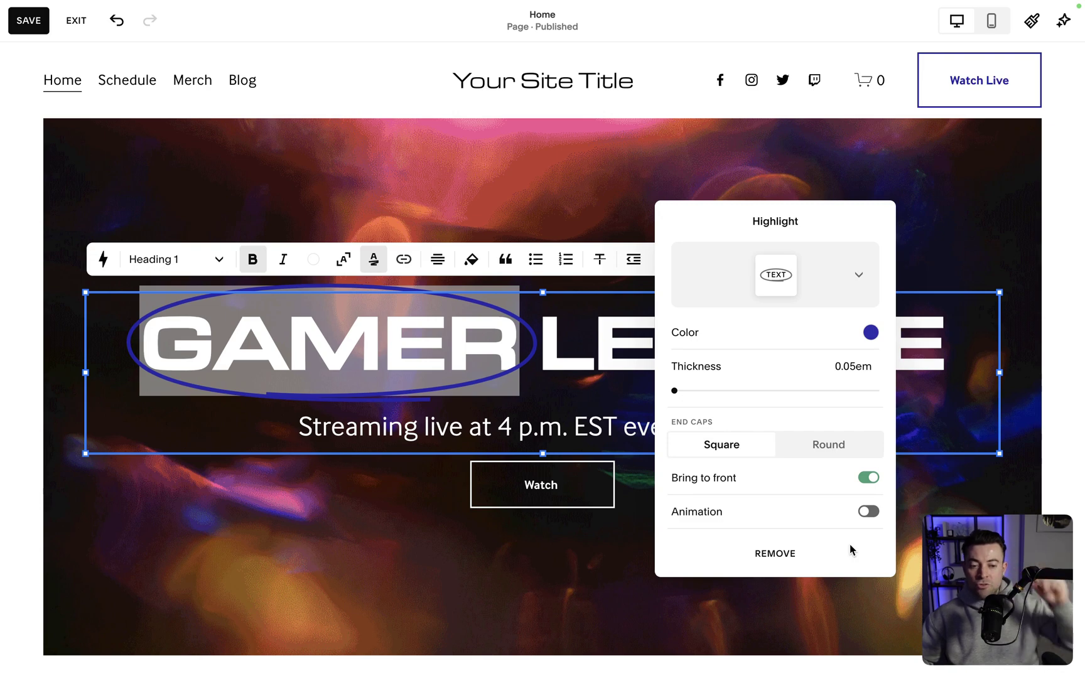
# Step: Turn on highlight animation, try Fade and Fade and Scale, then settle on Draw with 0.1 duration
pyautogui.click(867, 514)
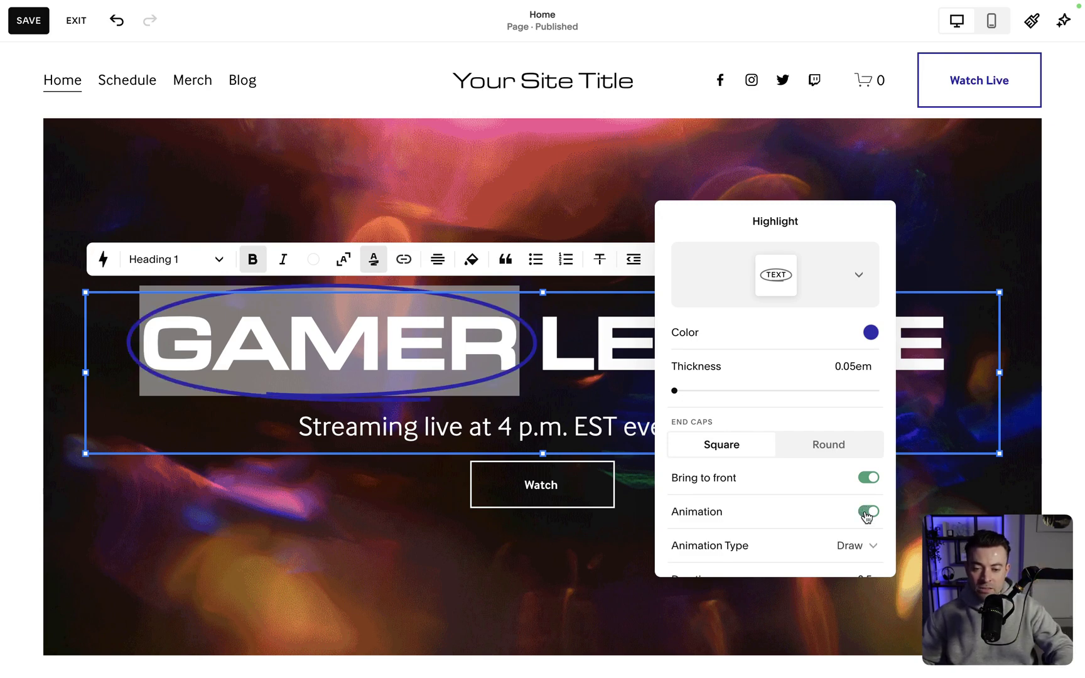
pyautogui.scroll(-3, 840, 542)
pyautogui.click(855, 394)
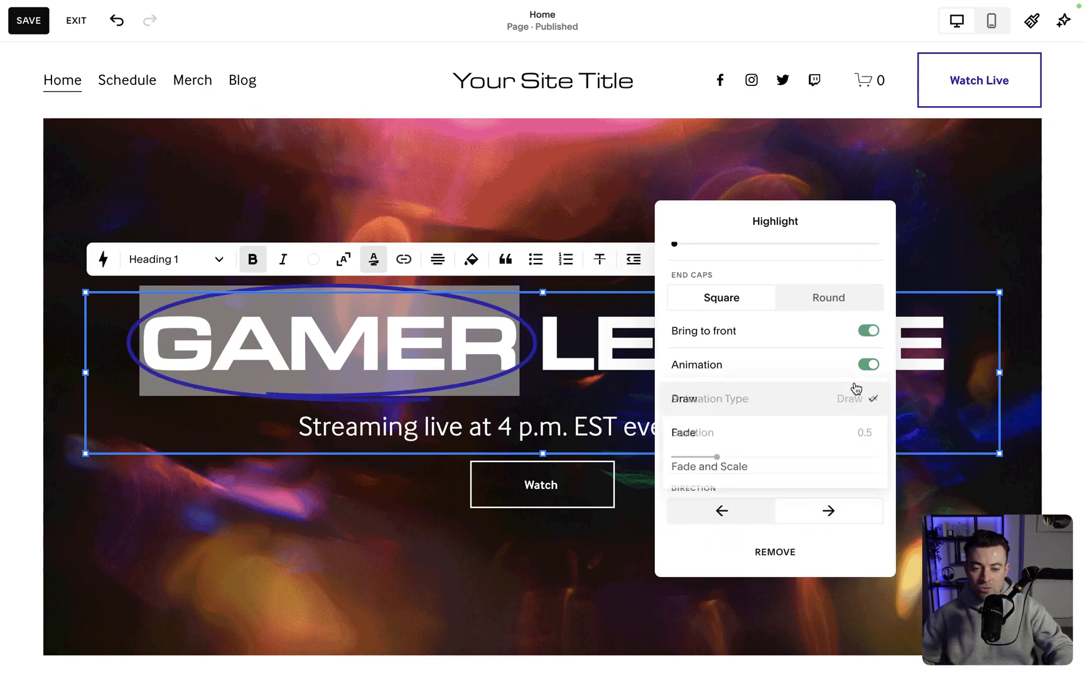
pyautogui.click(802, 437)
pyautogui.click(826, 445)
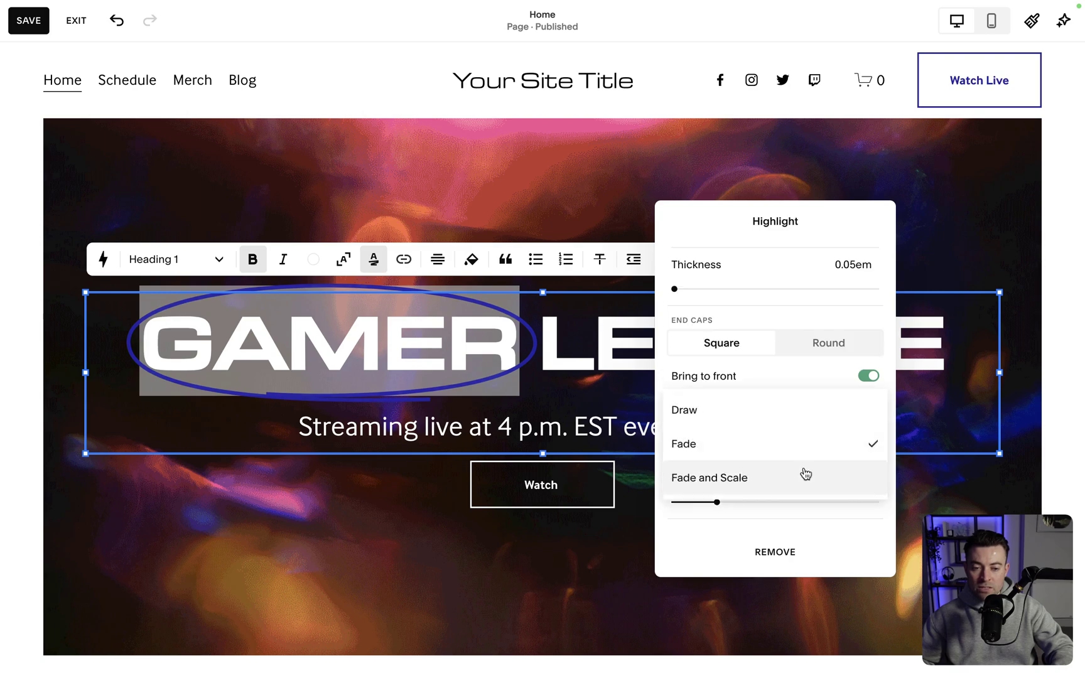
pyautogui.click(799, 482)
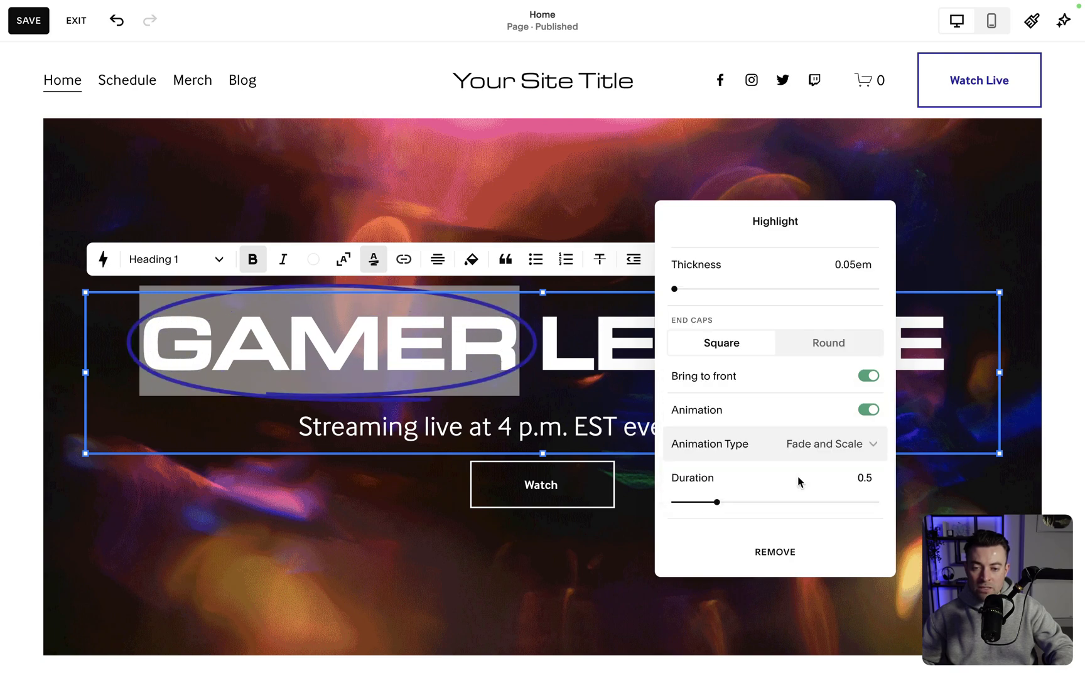
pyautogui.click(728, 451)
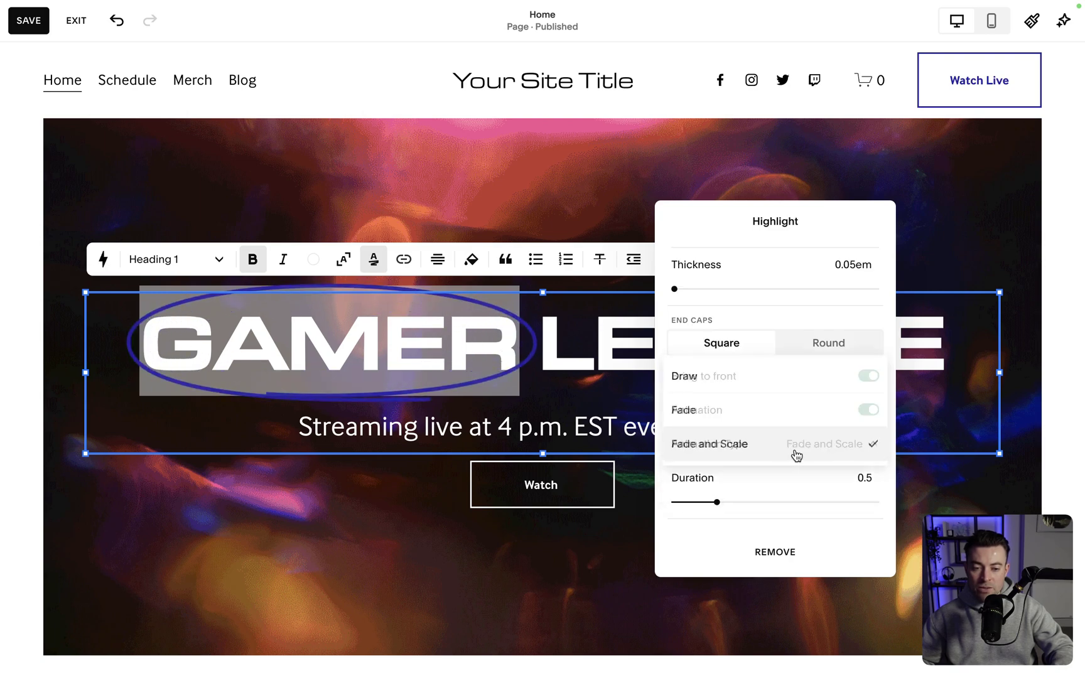
pyautogui.click(698, 508)
pyautogui.moveTo(697, 505); pyautogui.dragTo(663, 508)
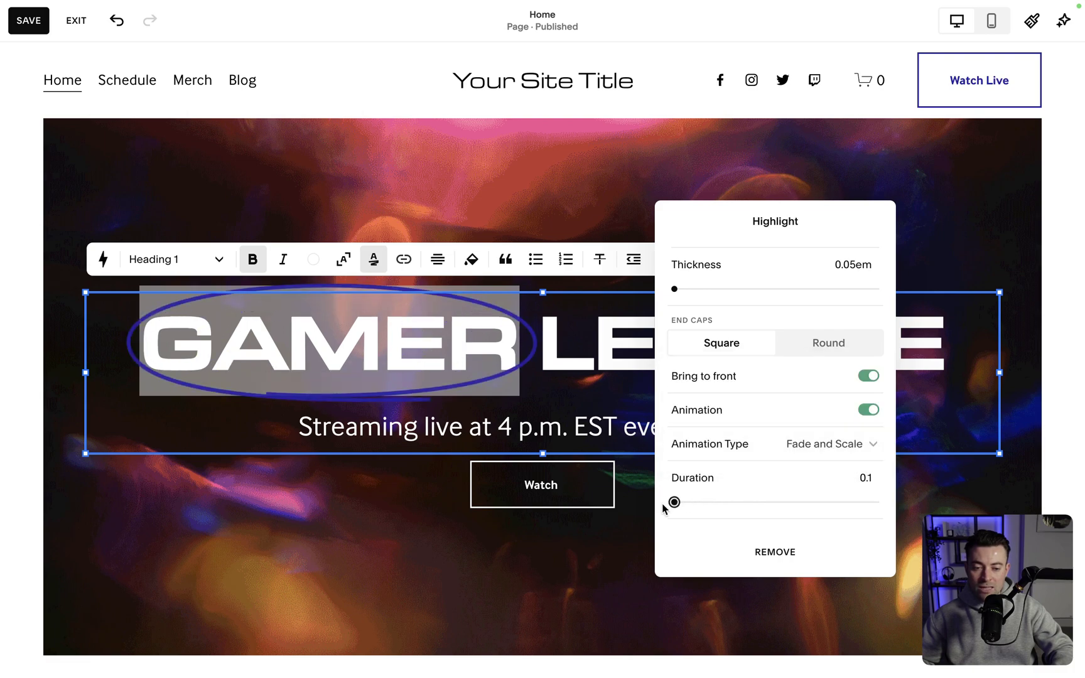
pyautogui.click(825, 443)
pyautogui.click(761, 390)
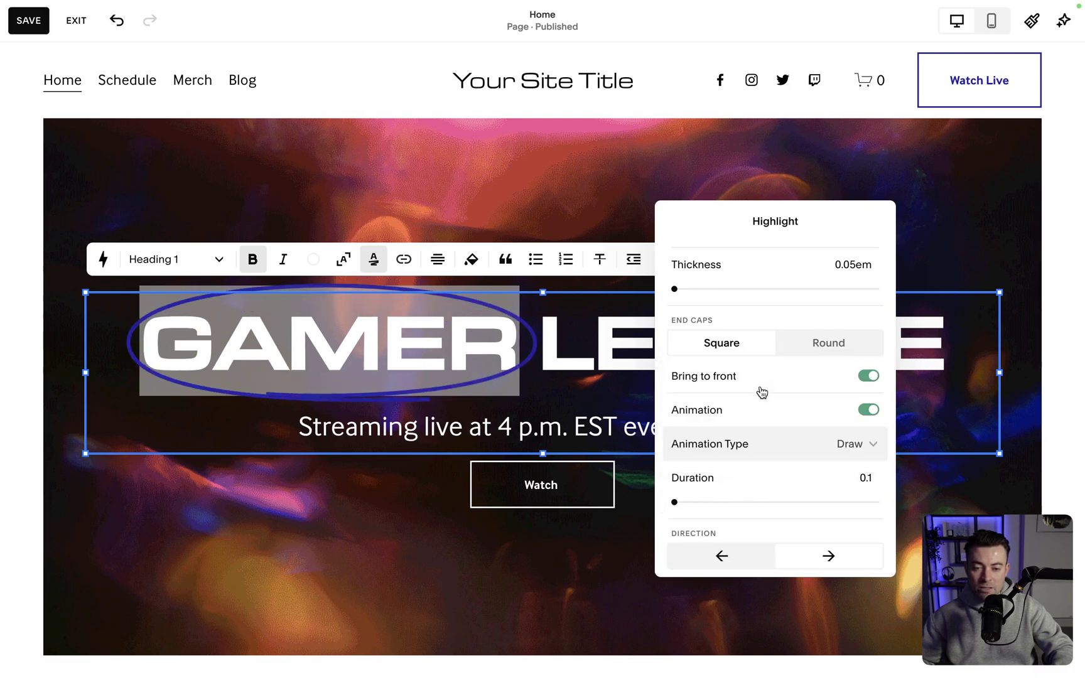
pyautogui.click(769, 453)
pyautogui.click(760, 450)
pyautogui.moveTo(675, 502)
pyautogui.mouseDown()
pyautogui.moveTo(695, 503)
pyautogui.moveTo(656, 505)
pyautogui.mouseUp()
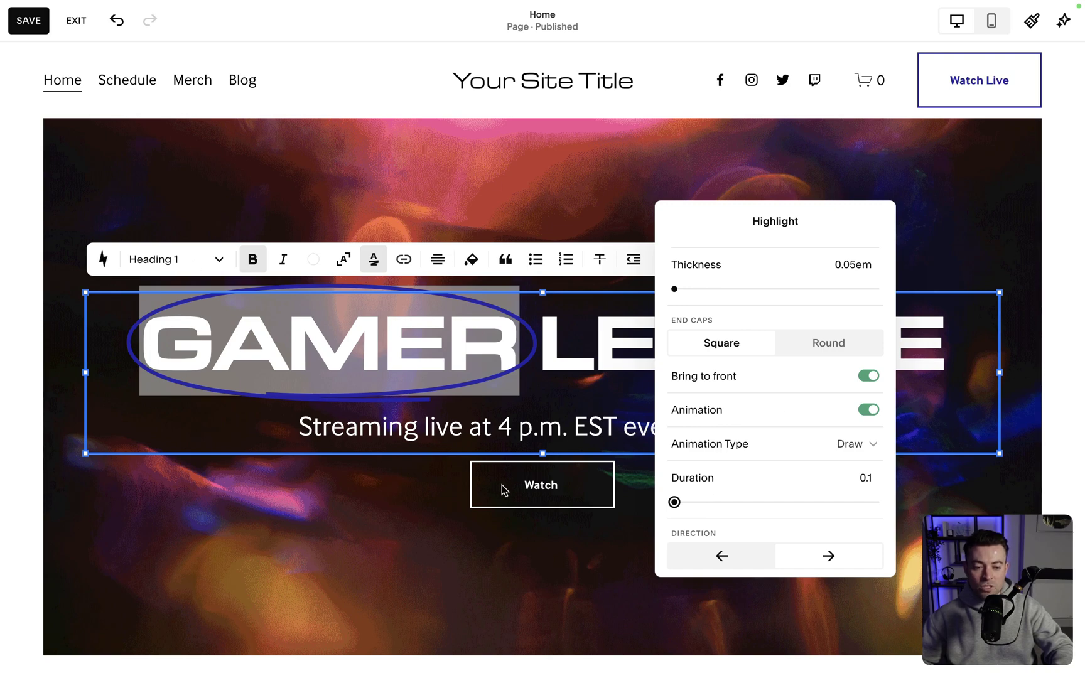
# Step: Set the draw direction, trying both arrows before keeping the left one
pyautogui.scroll(-2, 733, 541)
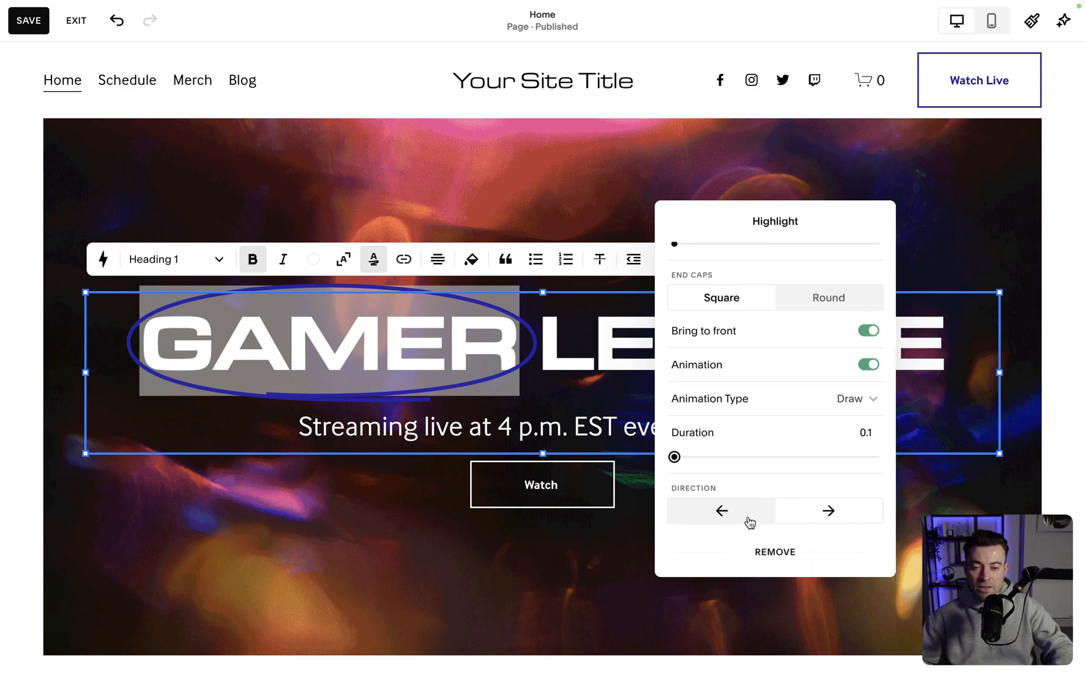
pyautogui.click(749, 523)
pyautogui.click(828, 516)
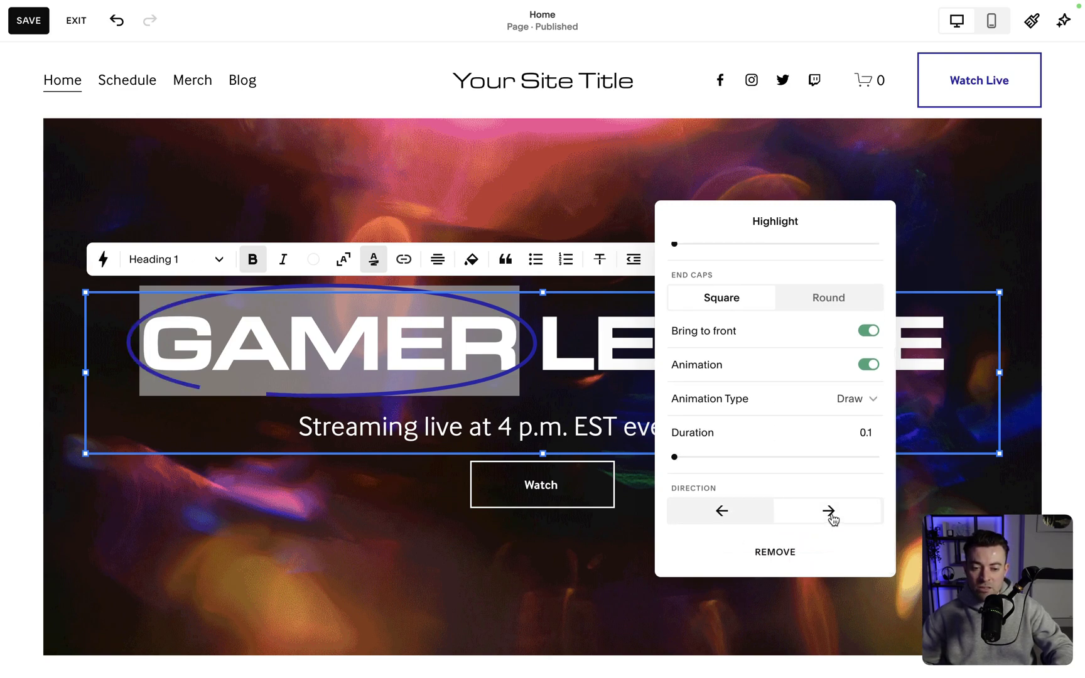
pyautogui.click(751, 516)
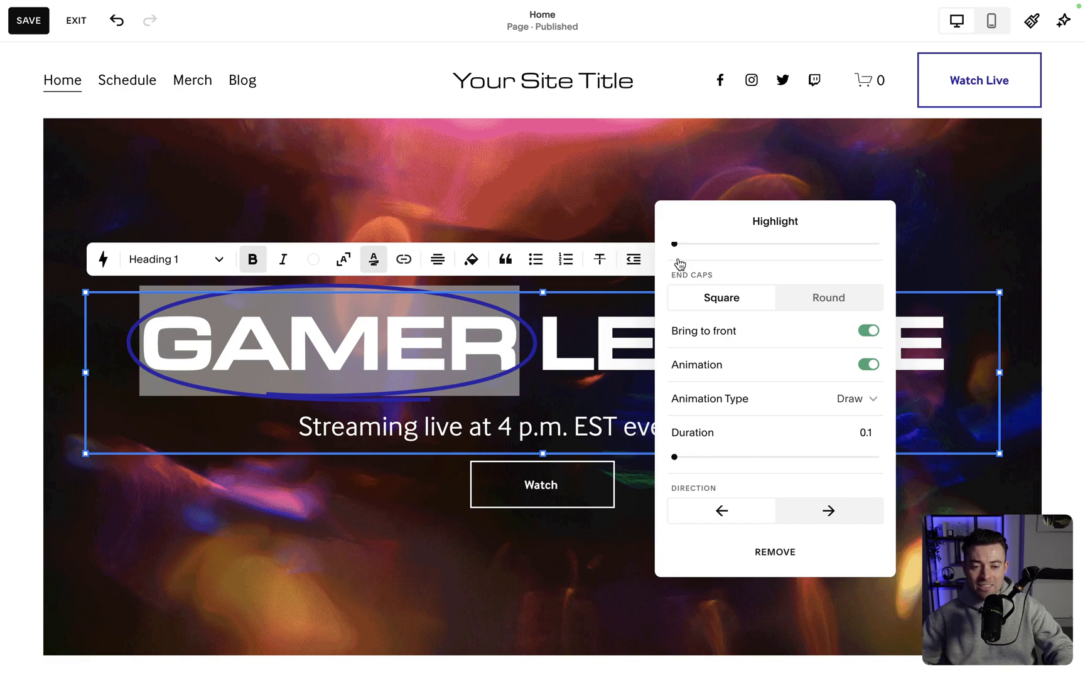
pyautogui.scroll(4, 690, 270)
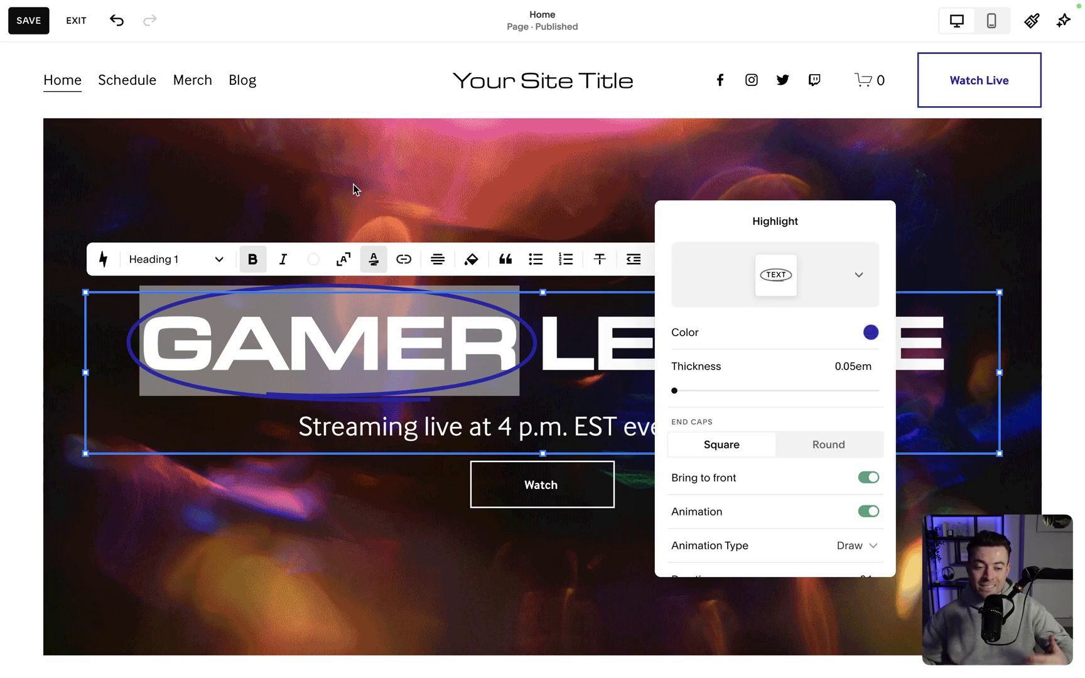
# Step: Save the page edits, exit the editor, and preview the site full screen
pyautogui.click(387, 196)
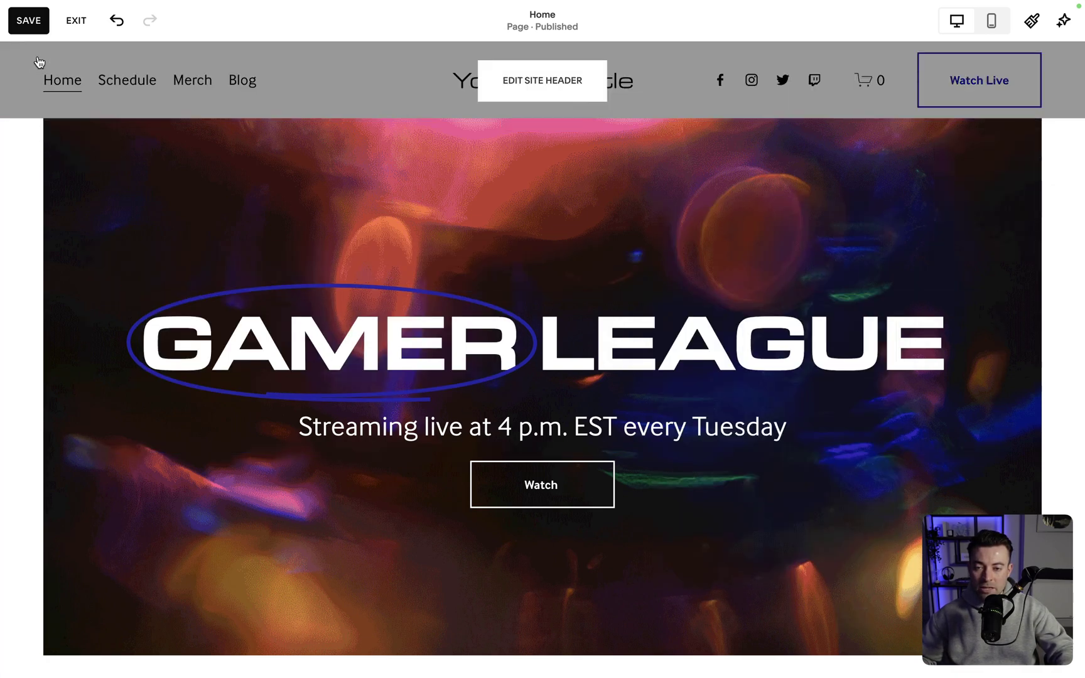
pyautogui.click(32, 21)
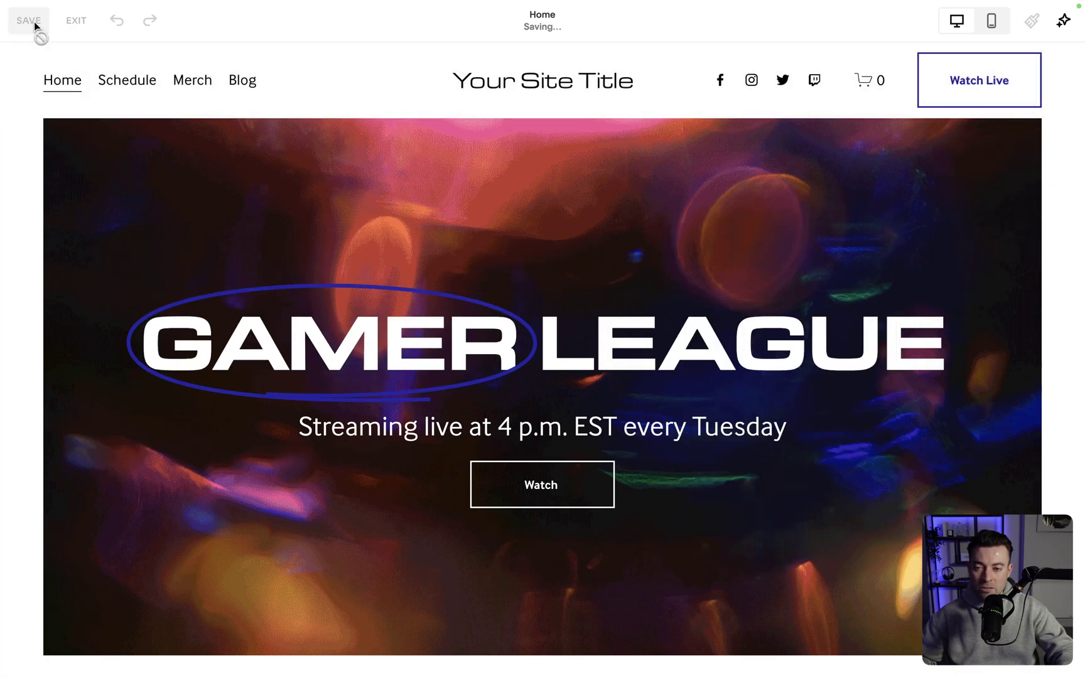
pyautogui.click(69, 24)
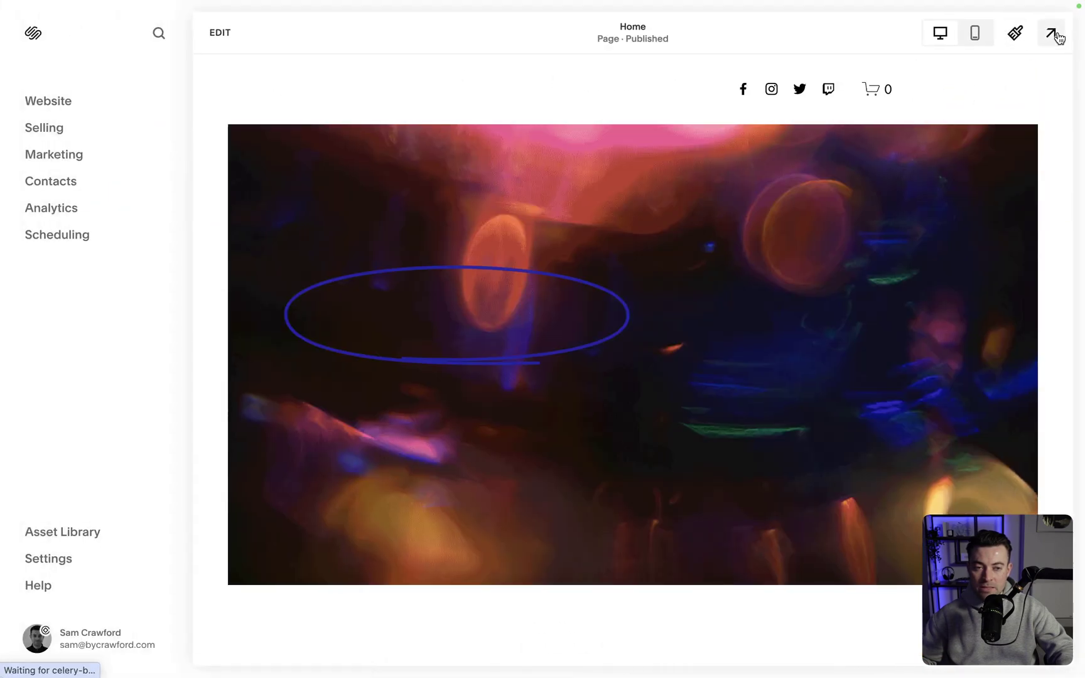
pyautogui.click(1050, 32)
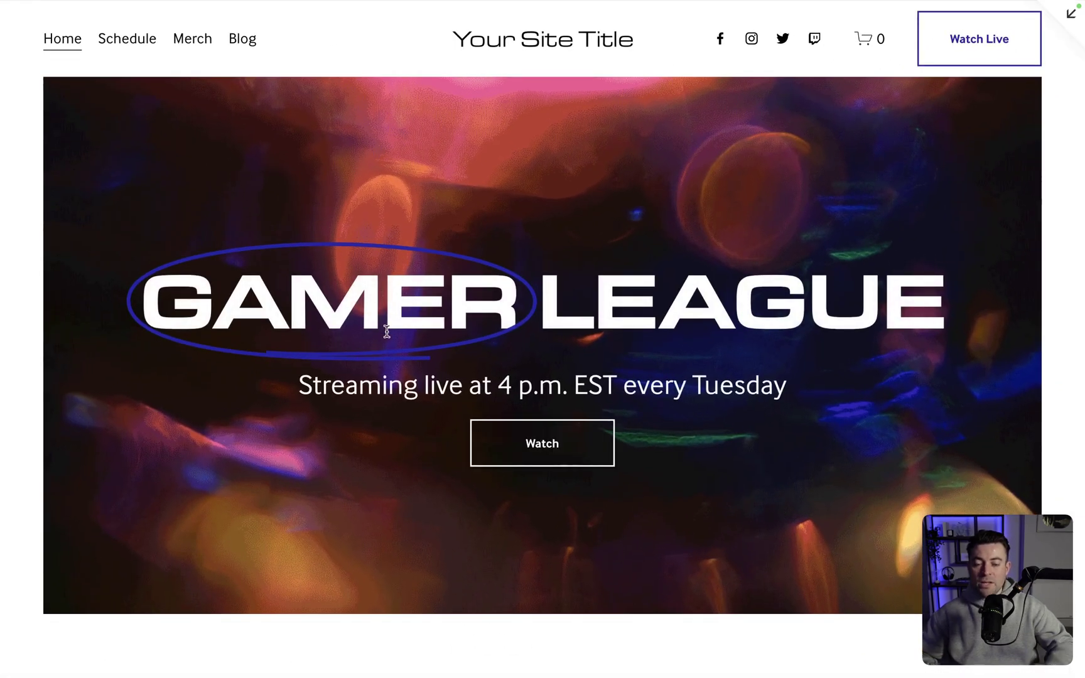